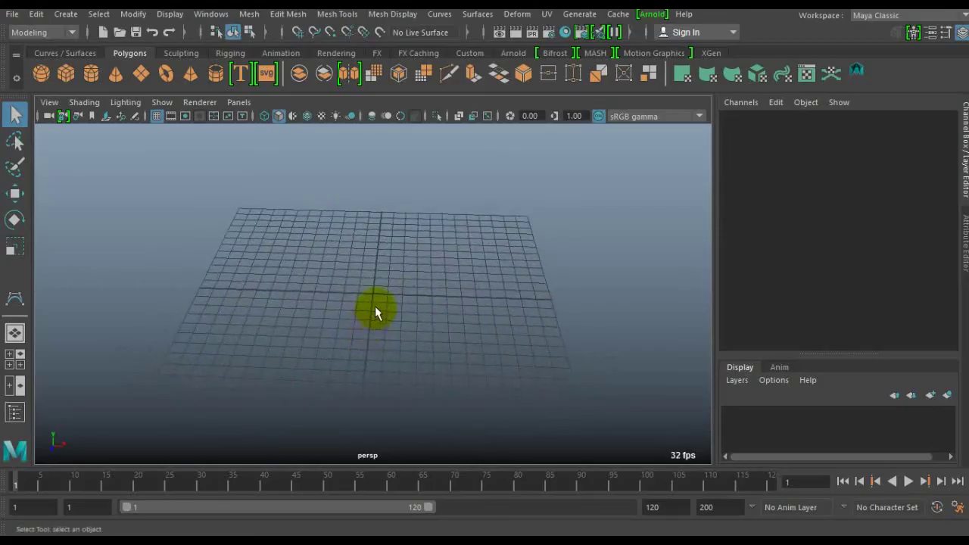
Step: Make the front view fill the viewport
key(space)
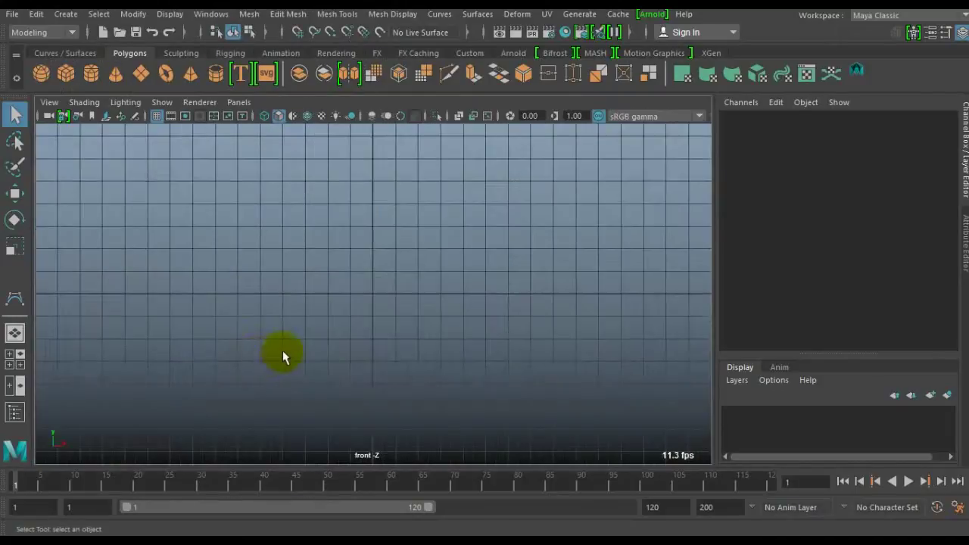
click(66, 14)
mouse_move(96, 121)
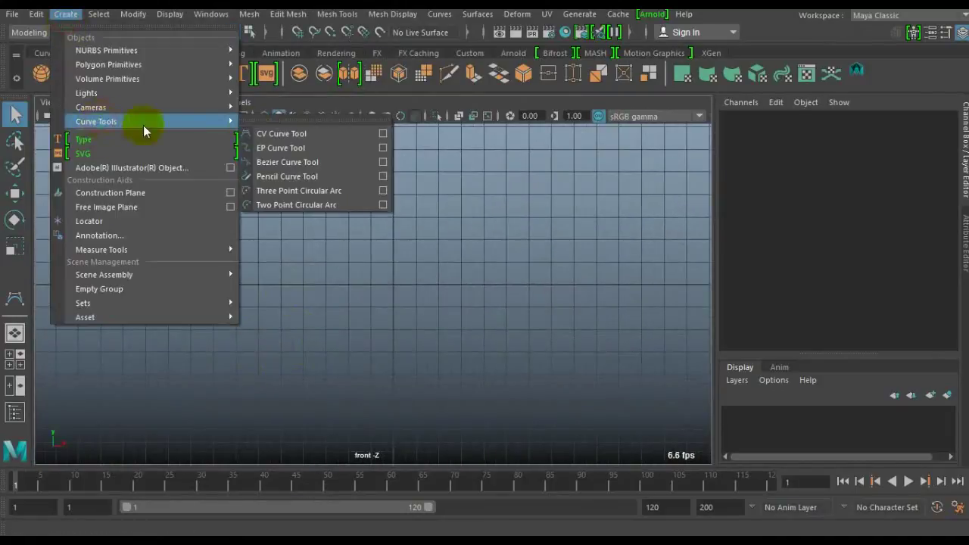
Step: Draw a linear-degree CV curve starting at the grid origin in the front view
click(277, 134)
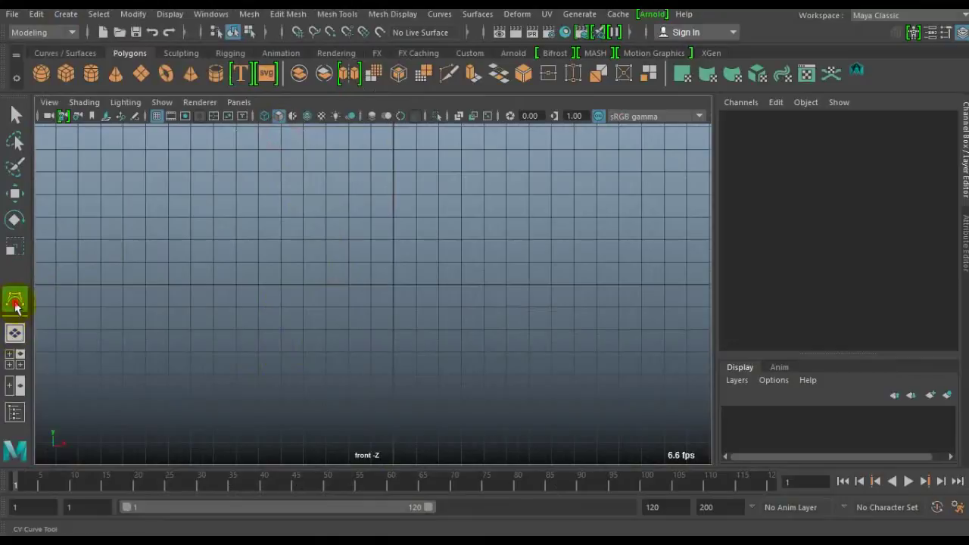
double_click(15, 303)
click(311, 252)
click(508, 191)
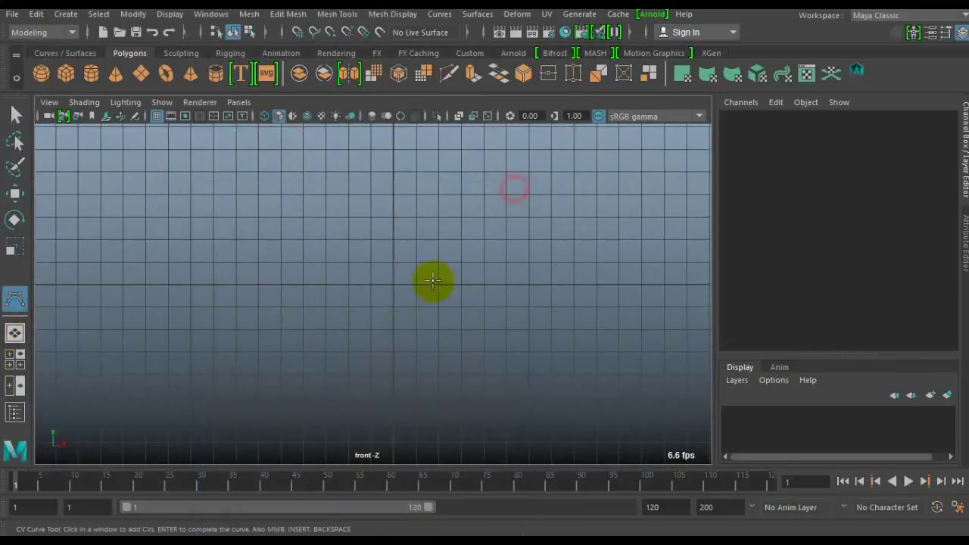
click(393, 284)
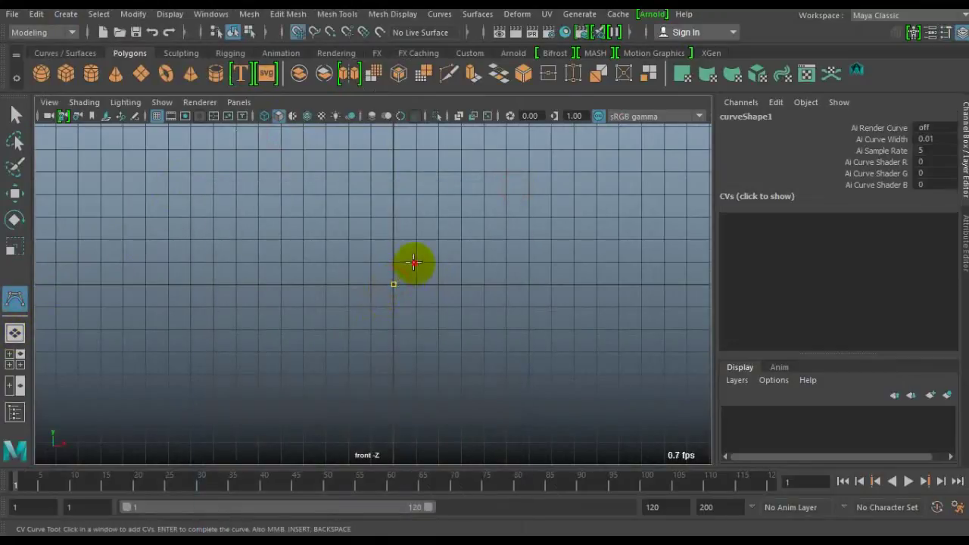
Step: Finish the peak curve and repeat copies of it every 2 units along X
key(q)
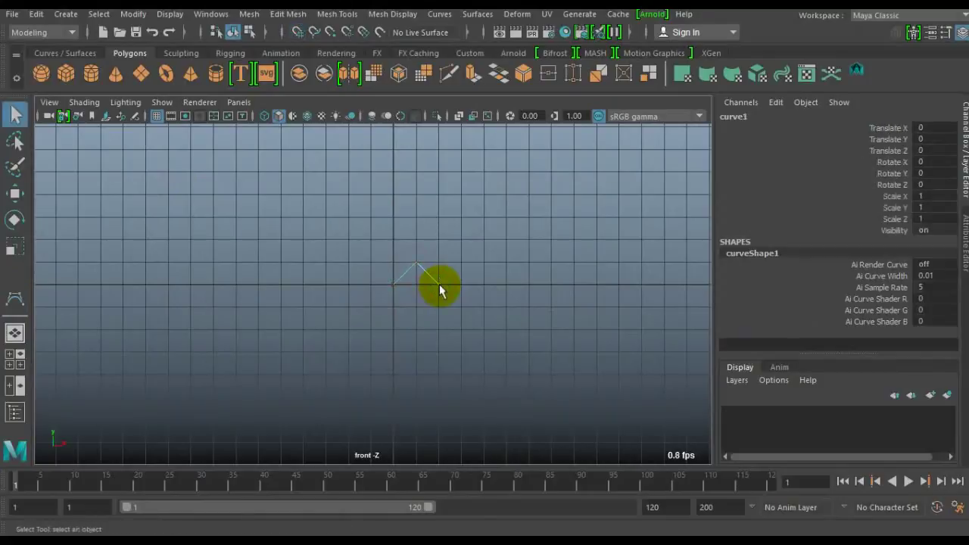
key(w)
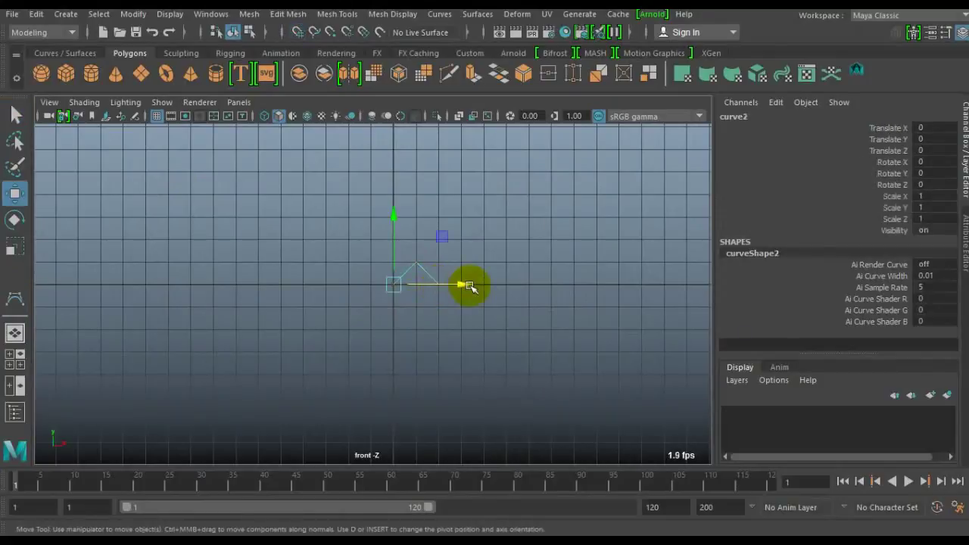
middle_drag(421, 281, 439, 284)
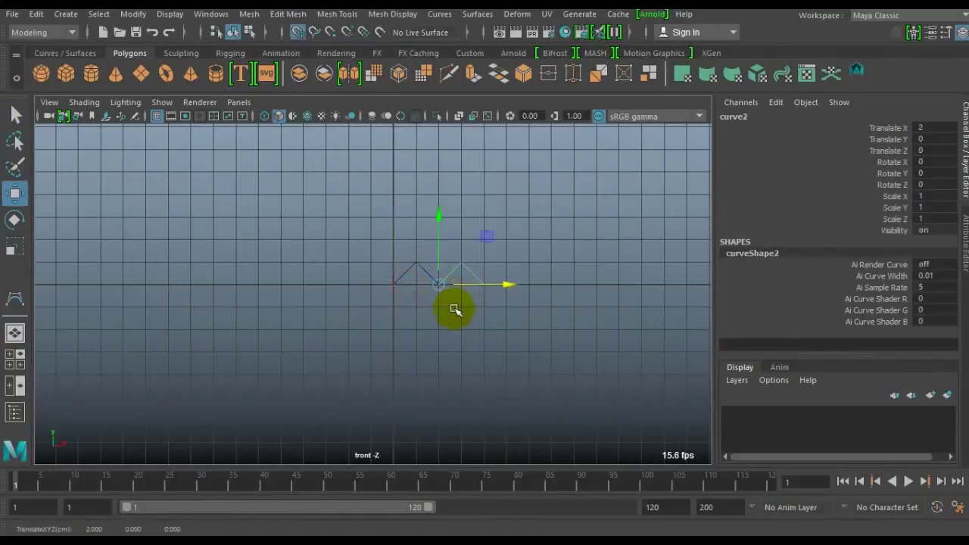
key(shift+d)
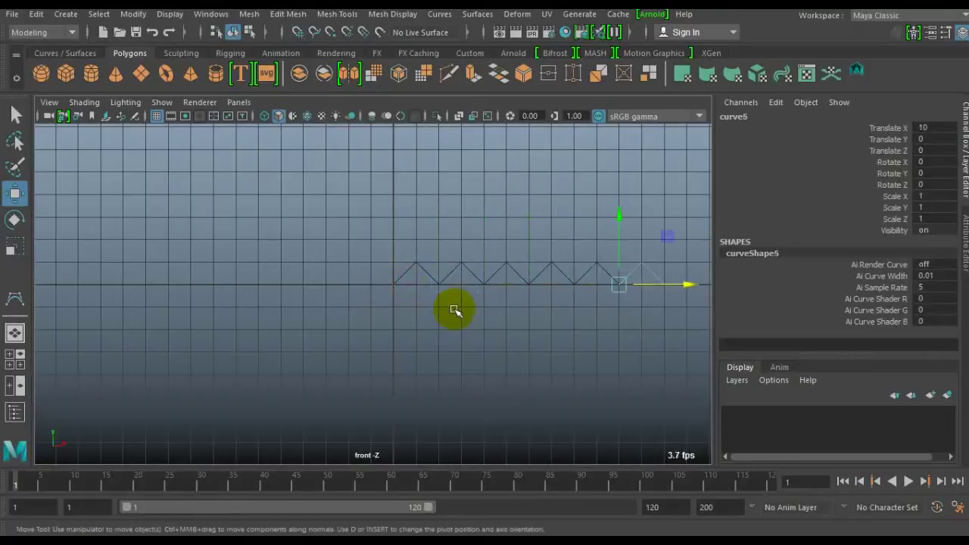
key(shift+d)
key(shift+d)
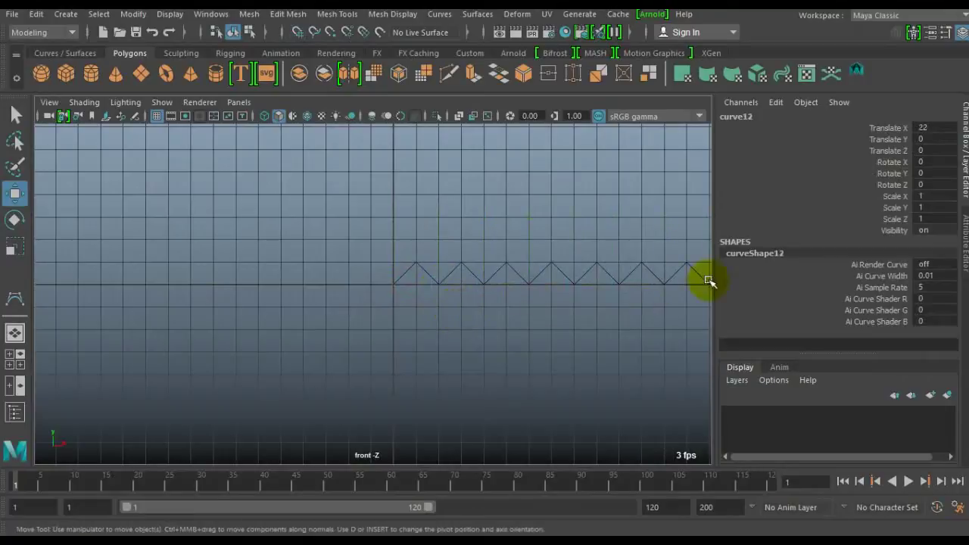
key(shift+d)
key(shift+d)
key(shift+d)
key(shift+d)
key(shift+d)
key(shift+d)
key(shift+d)
Step: Frame the whole zigzag and select all of its pieces
click(484, 382)
scroll(530, 364, down, 3)
alt+middle_drag(561, 353, 268, 346)
scroll(318, 346, down, 3)
scroll(355, 311, down, 2)
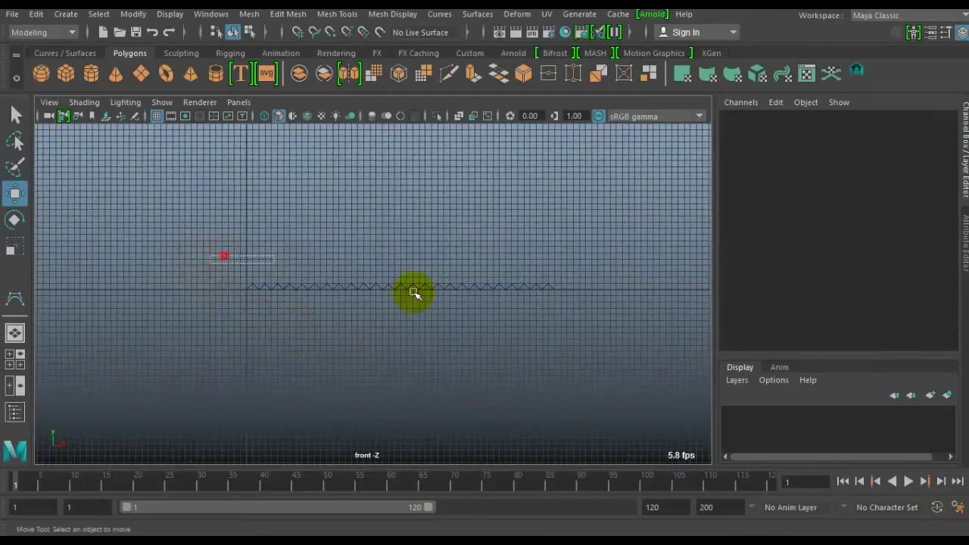
drag(626, 378, 416, 144)
click(440, 14)
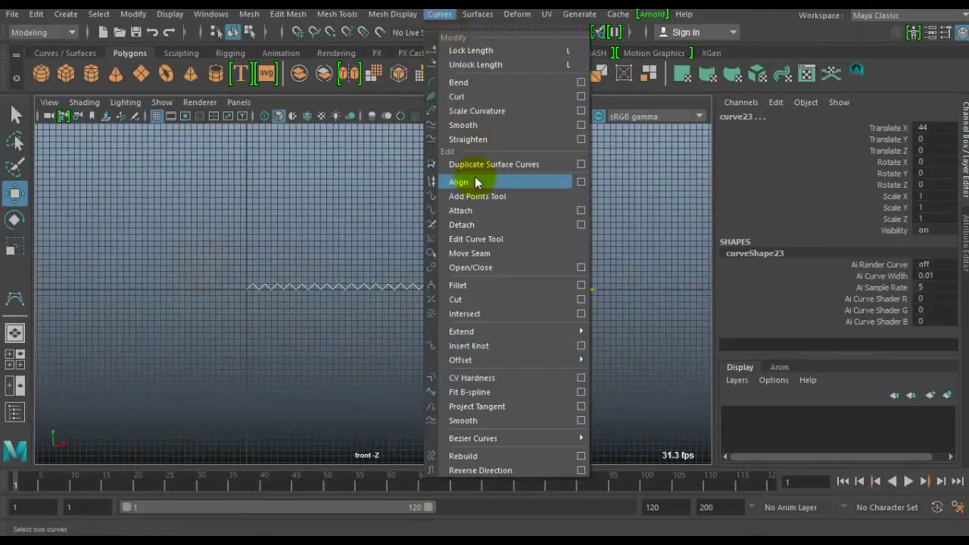
Step: Attach the pieces into curve13attachedCurve1 and select the leftover curves in the Outliner
click(478, 224)
click(457, 316)
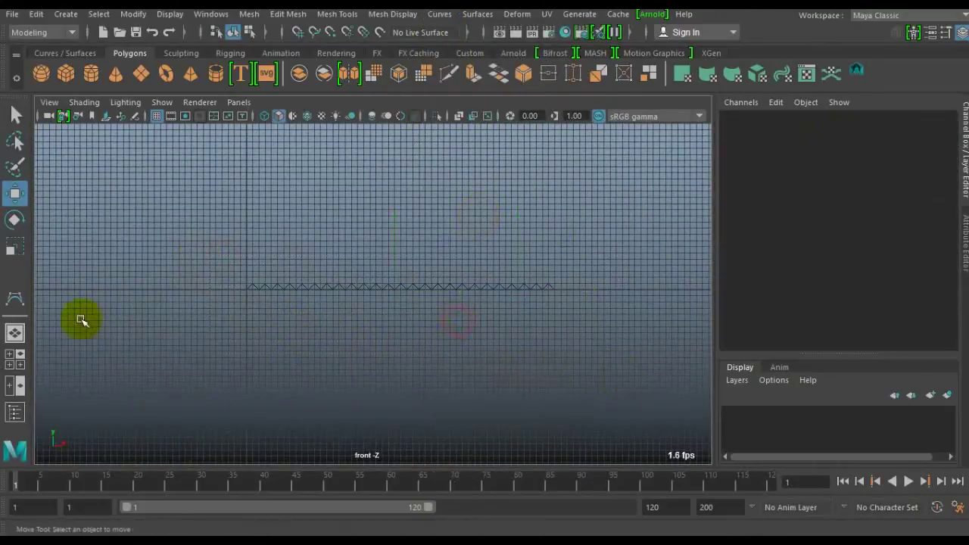
click(867, 75)
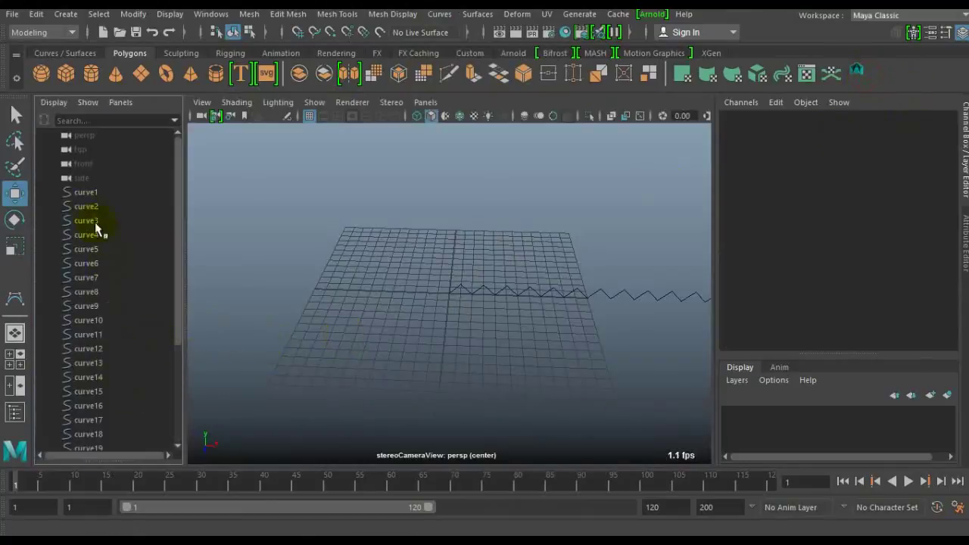
mouse_move(90, 198)
mouse_down()
mouse_move(106, 439)
mouse_move(106, 390)
mouse_up()
Step: Delete the leftover curve pieces and freeze the joined curve's transformations
key(Delete)
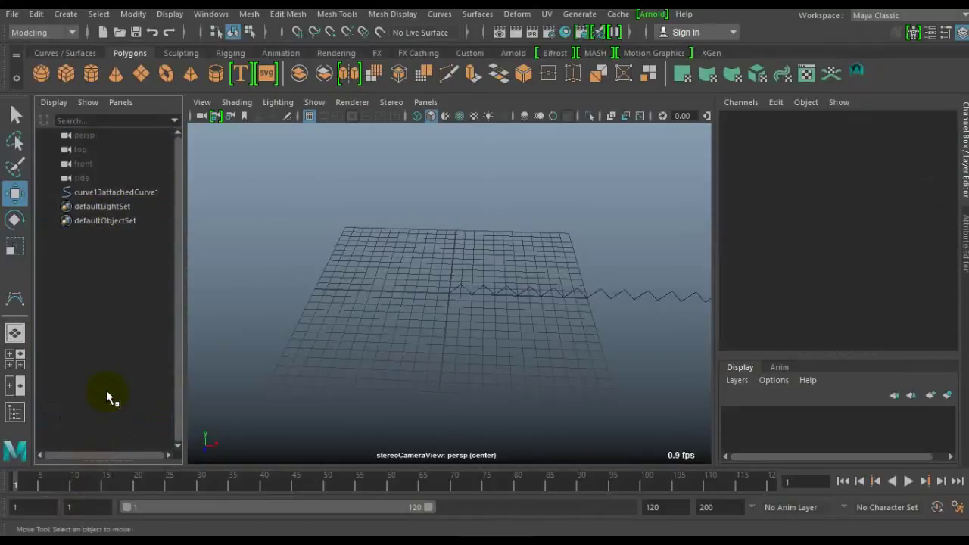
click(461, 290)
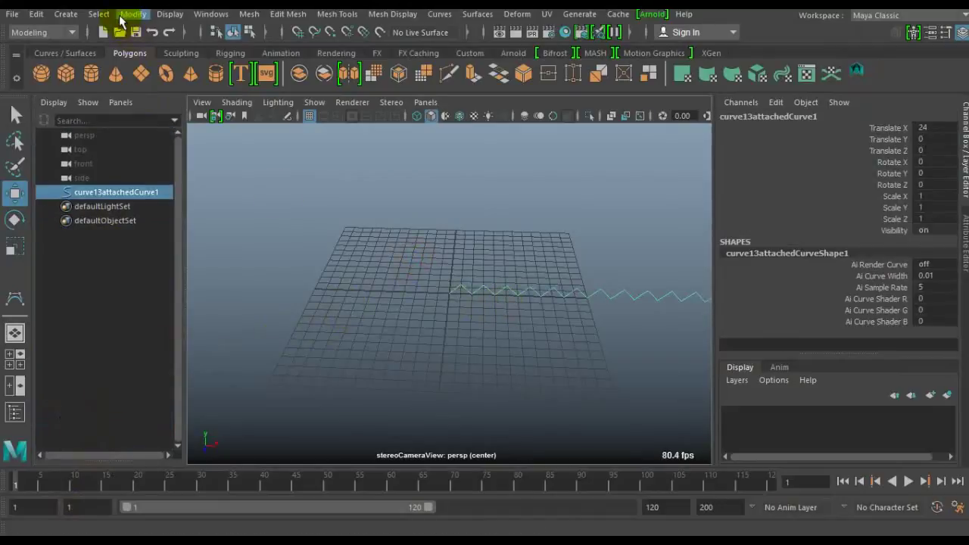
click(125, 14)
click(183, 79)
click(132, 15)
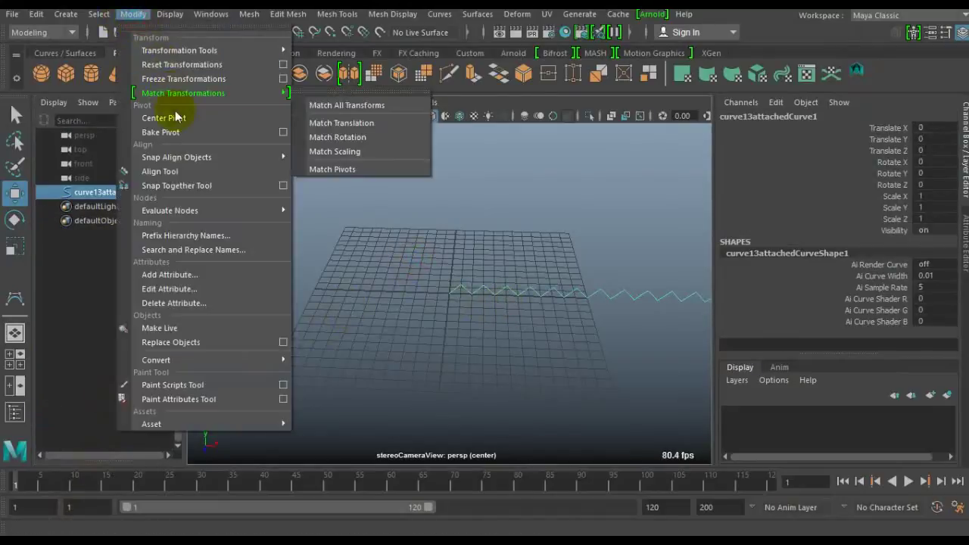
click(170, 114)
Step: Delete the construction history of curve13attachedCurve1
click(133, 14)
mouse_move(36, 14)
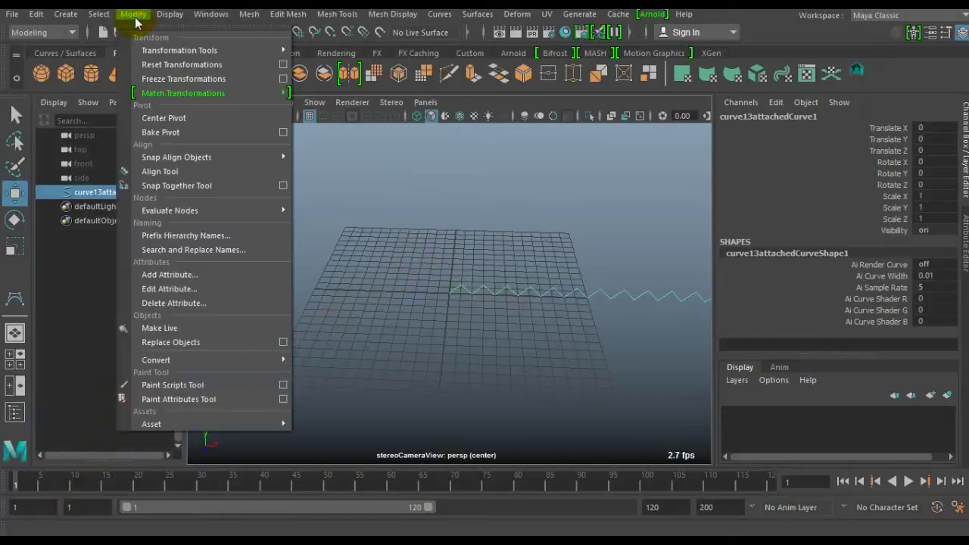
click(94, 175)
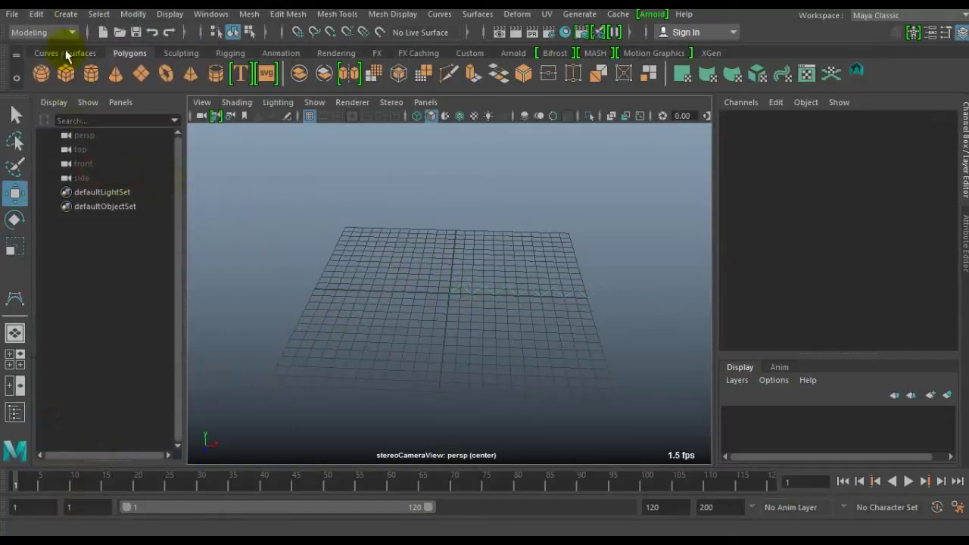
key(ctrl+z)
click(36, 15)
click(36, 14)
click(37, 14)
click(257, 193)
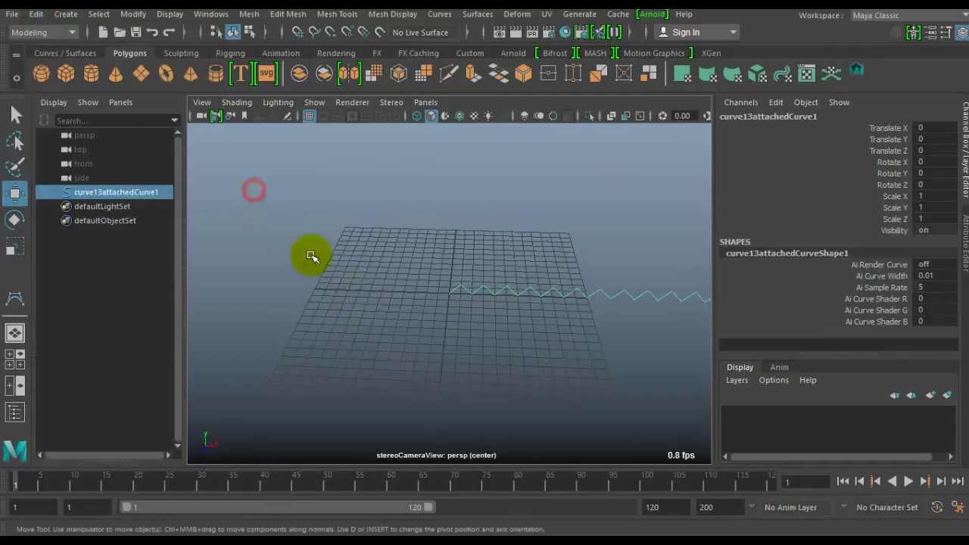
Step: Slide the zigzag curve along X, then reset its transformations to zero
alt+right_drag(520, 318, 611, 318)
drag(704, 300, 305, 292)
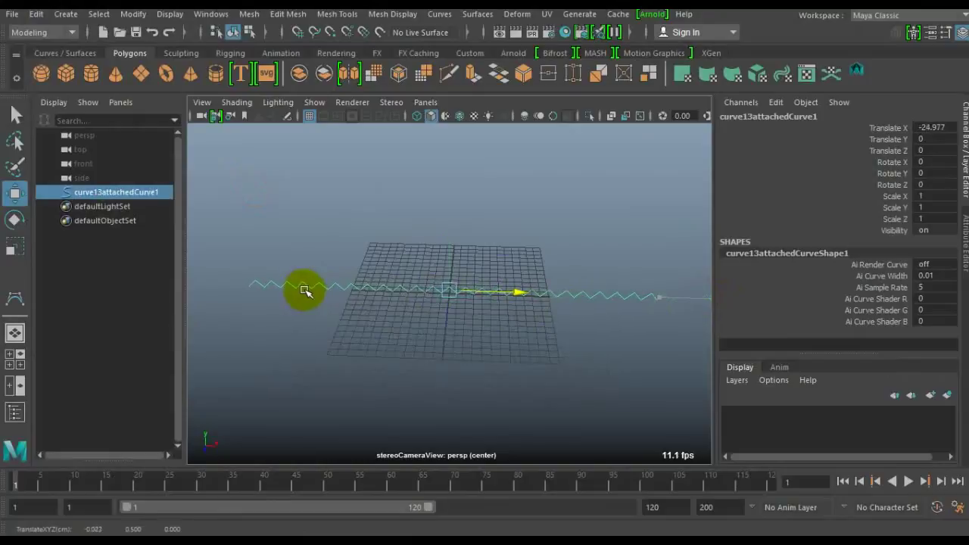
alt+right_drag(305, 293, 493, 340)
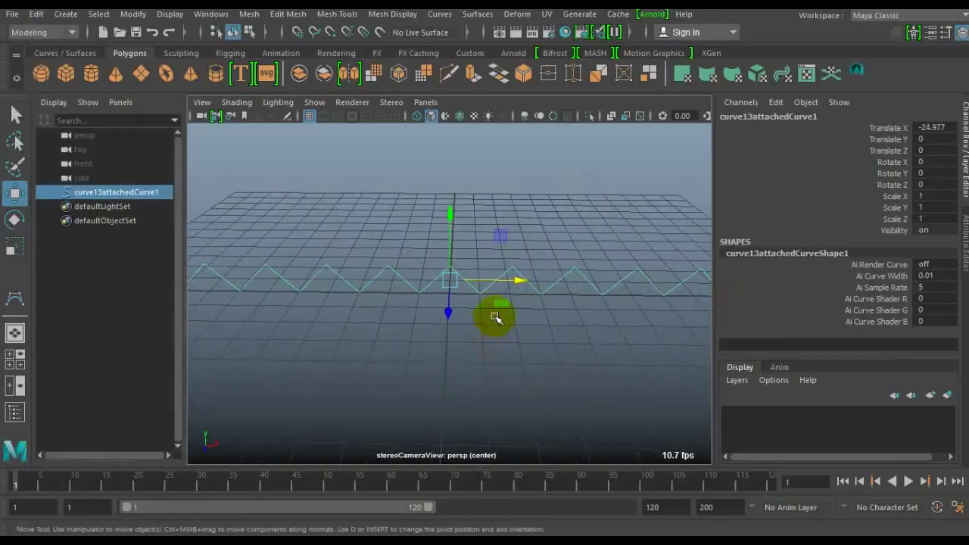
drag(493, 280, 457, 281)
mouse_move(514, 243)
alt+mouse_down()
mouse_move(502, 249)
mouse_move(400, 199)
alt+mouse_up()
click(133, 15)
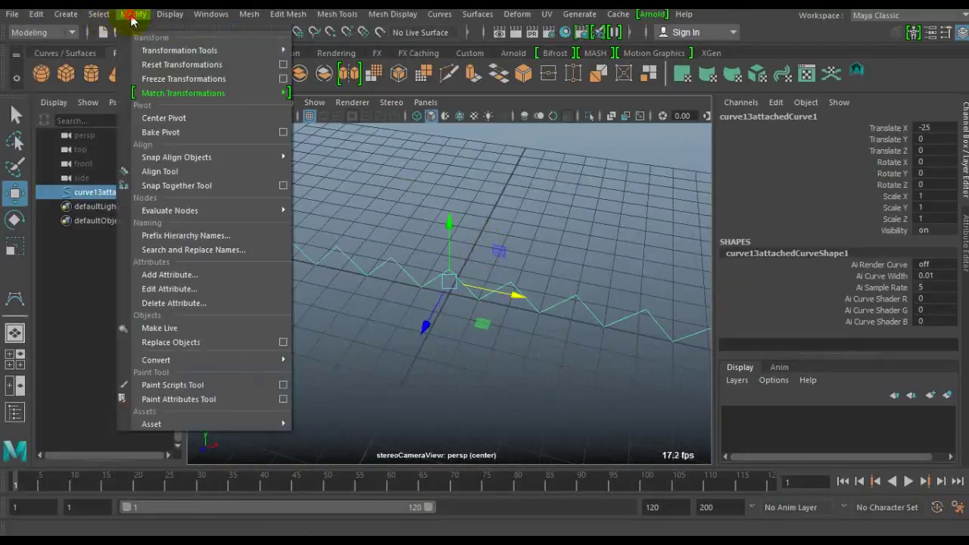
click(182, 64)
Step: Lower the curve to Y -0.5 and add a duplicate moved to Z -2
mouse_move(587, 278)
alt+mouse_down()
mouse_move(502, 251)
mouse_move(580, 225)
alt+mouse_up()
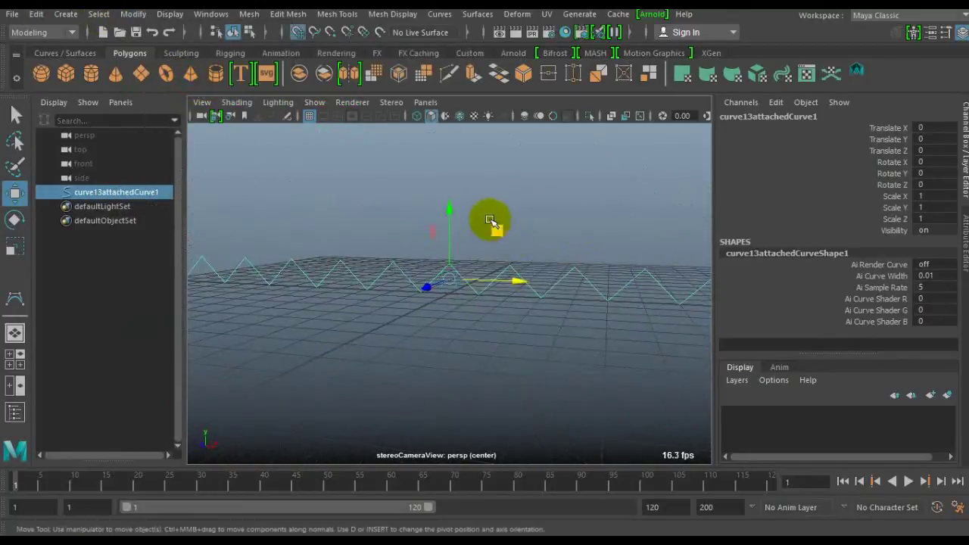
drag(449, 211, 451, 294)
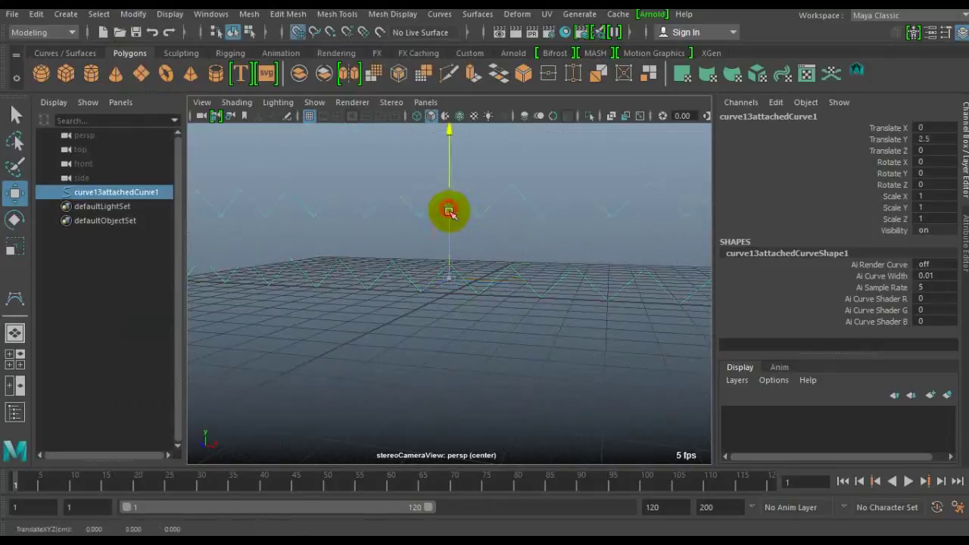
mouse_move(487, 234)
alt+mouse_down()
mouse_move(385, 249)
mouse_move(422, 250)
alt+mouse_up()
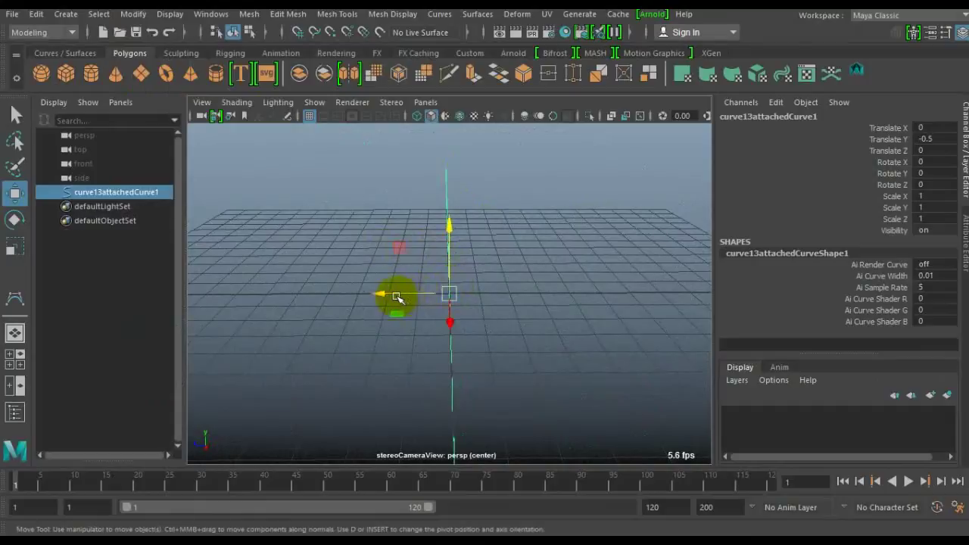
key(ctrl+d)
mouse_move(448, 292)
mouse_down()
mouse_move(558, 298)
mouse_move(522, 331)
mouse_up()
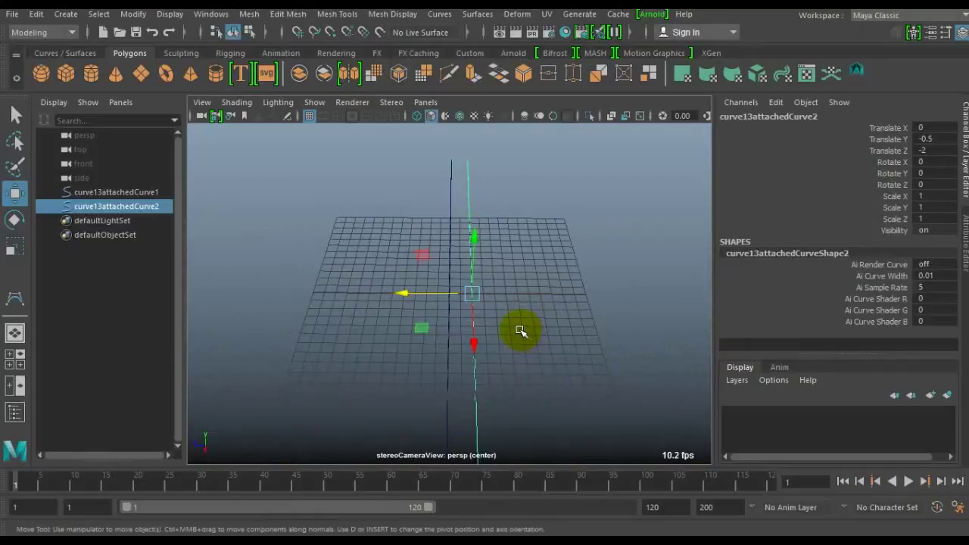
Step: Repeat Z-offset copies up to curve13attachedCurve24 at Z -46, then select curve13attachedCurve1
key(shift+d)
key(shift+d)
key(shift+d)
key(shift+d)
key(shift+d)
key(shift+d)
key(shift+d)
key(shift+d)
key(shift+d)
key(shift+d)
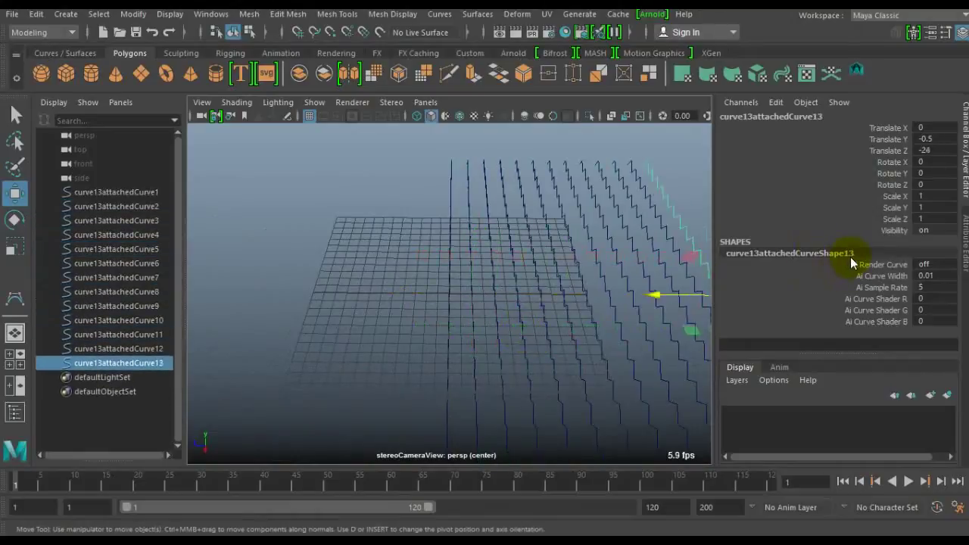
key(shift+d)
key(shift+d)
key(shift+d)
key(shift+d)
key(shift+d)
key(shift+d)
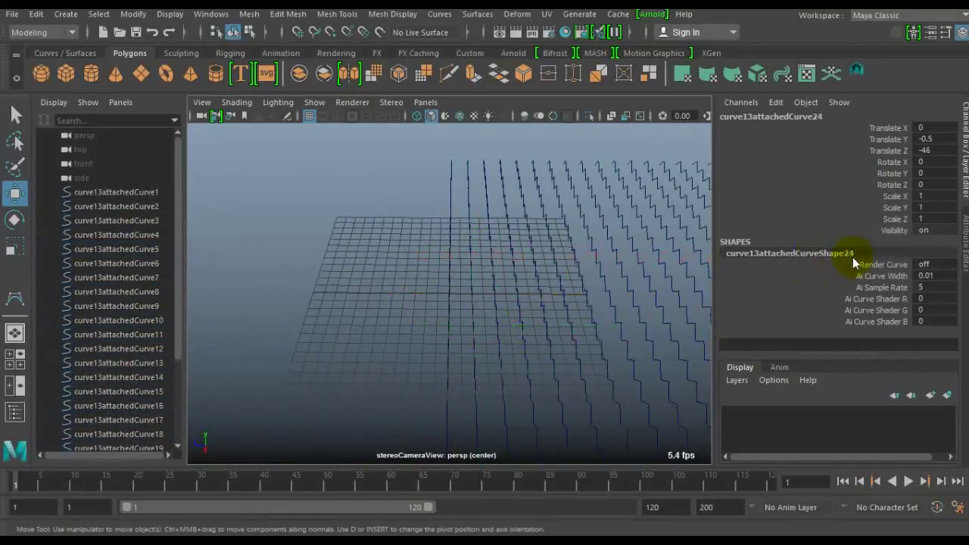
click(394, 284)
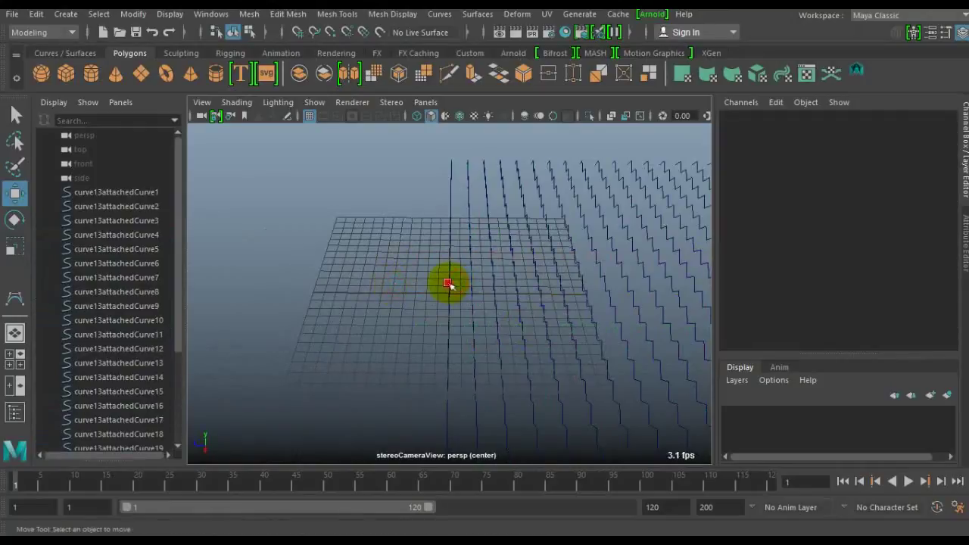
click(449, 283)
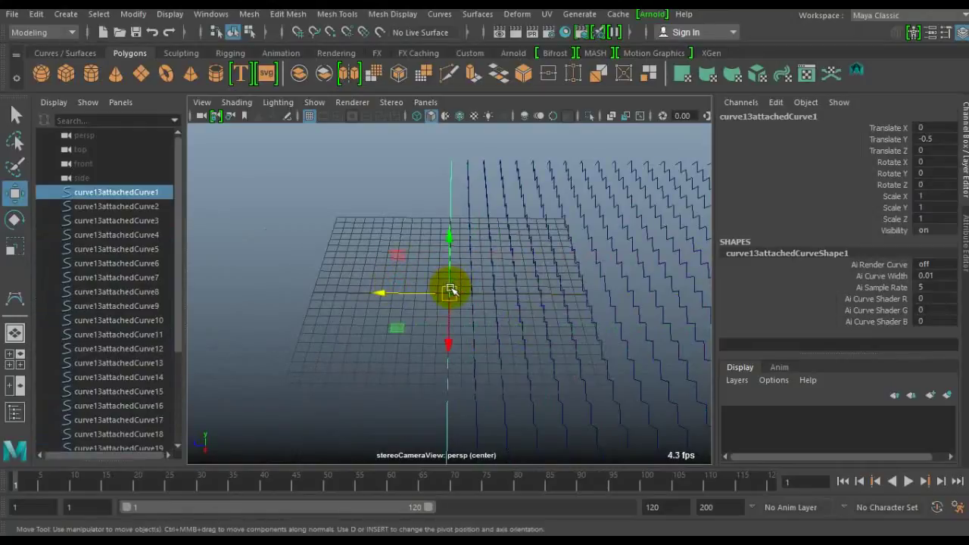
Step: Duplicate the first zigzag curve and shift the copy -1 in X and Z
key(ctrl+d)
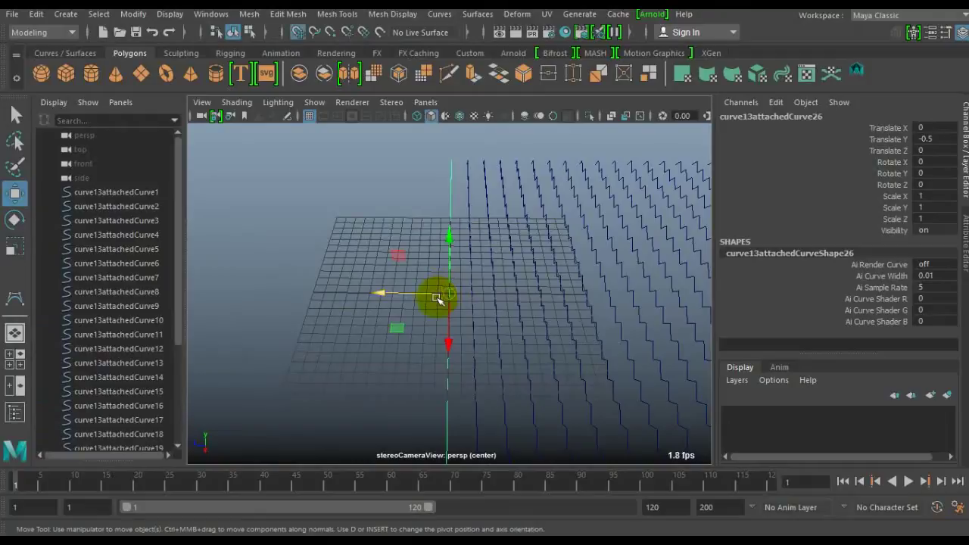
drag(444, 294, 437, 293)
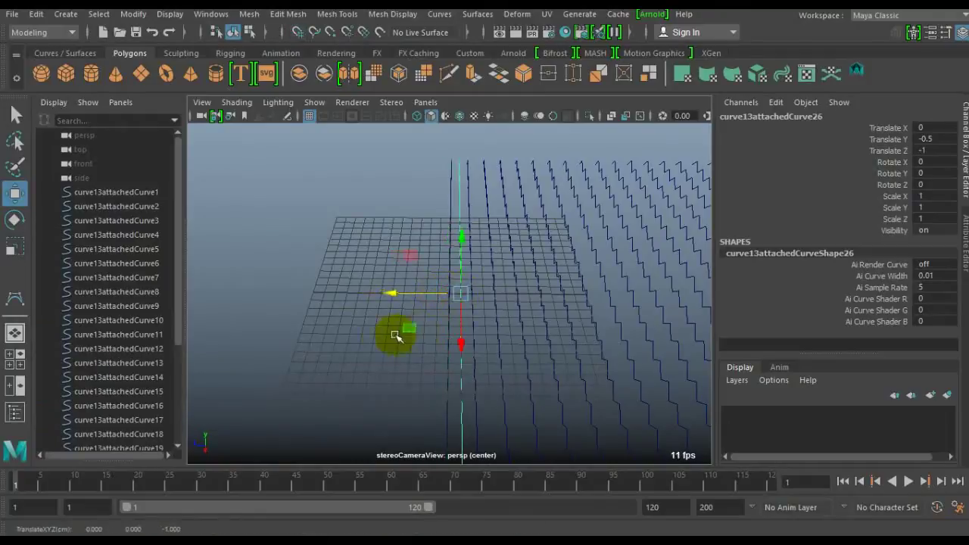
mouse_move(424, 340)
alt+mouse_down()
mouse_move(487, 329)
mouse_move(493, 274)
mouse_move(411, 264)
alt+mouse_up()
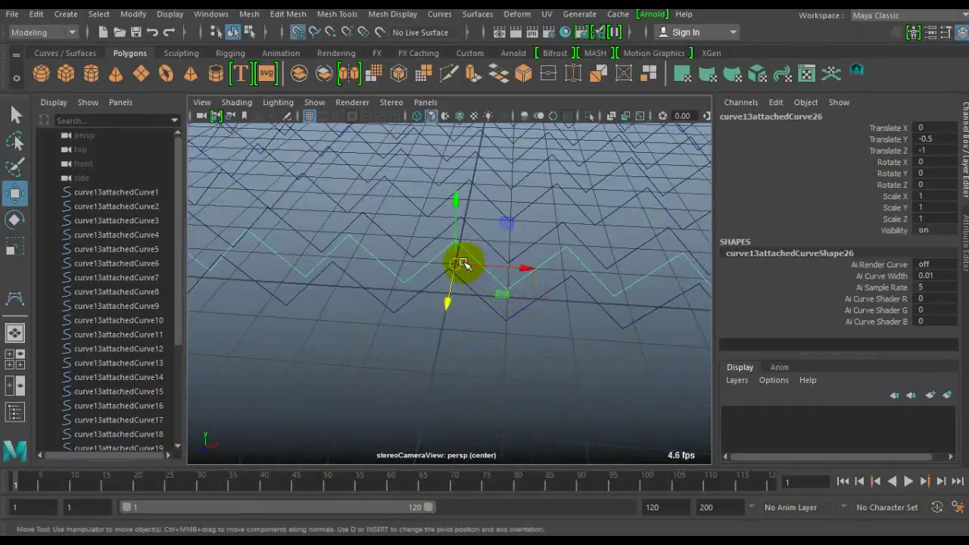
mouse_move(552, 227)
alt+mouse_down()
mouse_move(440, 249)
mouse_move(433, 266)
mouse_move(613, 279)
mouse_move(556, 283)
alt+mouse_up()
alt+right_drag(556, 283, 513, 285)
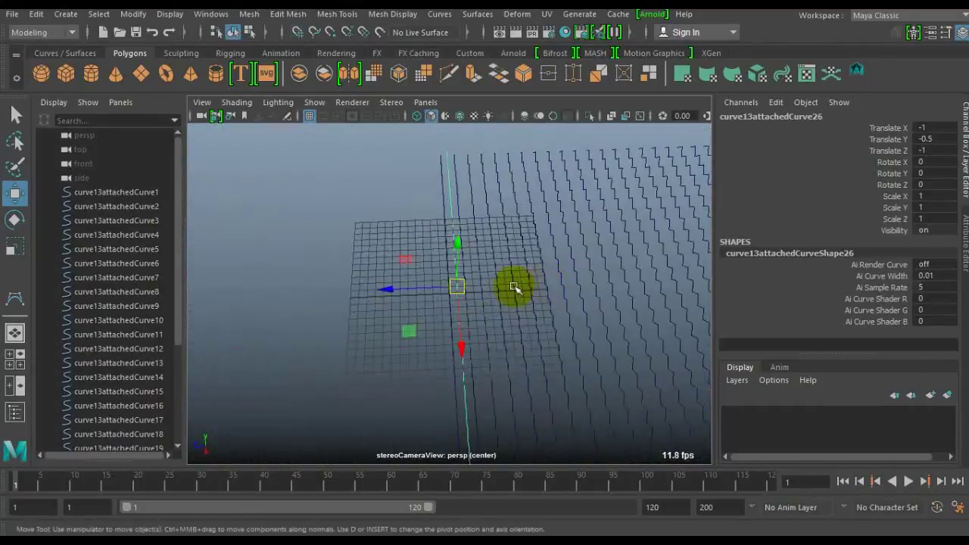
alt+right_drag(432, 288, 446, 295)
mouse_move(445, 285)
alt+mouse_down()
mouse_move(458, 259)
mouse_move(566, 258)
mouse_move(618, 283)
alt+mouse_up()
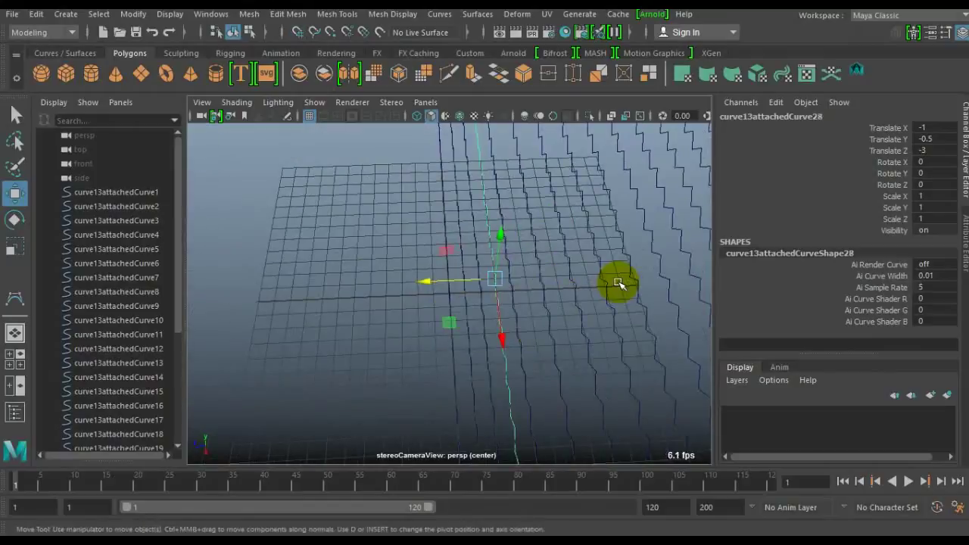
mouse_move(564, 286)
alt+mouse_down()
mouse_move(483, 272)
mouse_move(556, 272)
alt+mouse_up()
Step: Repeat the offset copy along Z, reaching curve13attachedCurve49
key(shift+d)
key(shift+d)
key(shift+d)
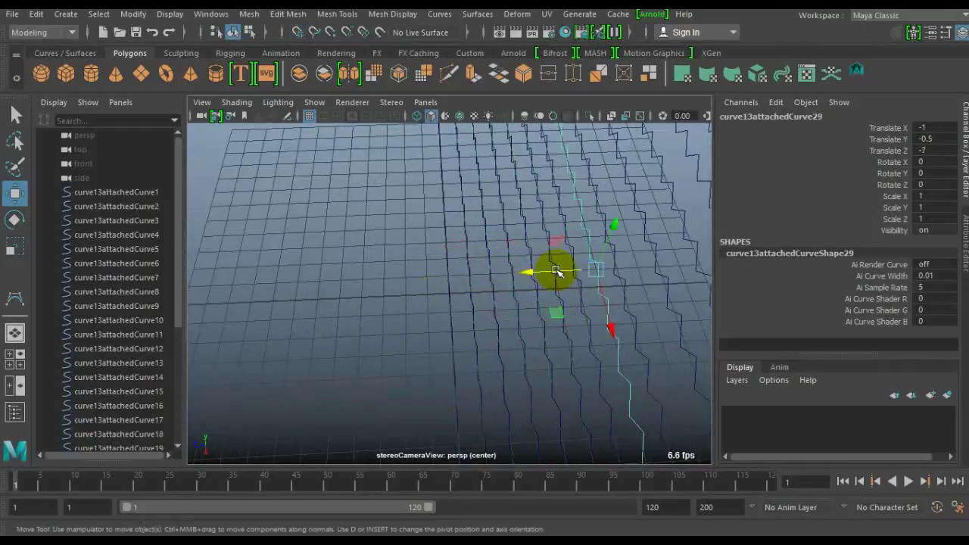
scroll(598, 296, down, 3)
scroll(628, 318, down, 2)
key(shift+d)
key(shift+d)
key(shift+d)
key(shift+d)
key(shift+d)
key(shift+d)
key(shift+d)
key(shift+d)
key(shift+d)
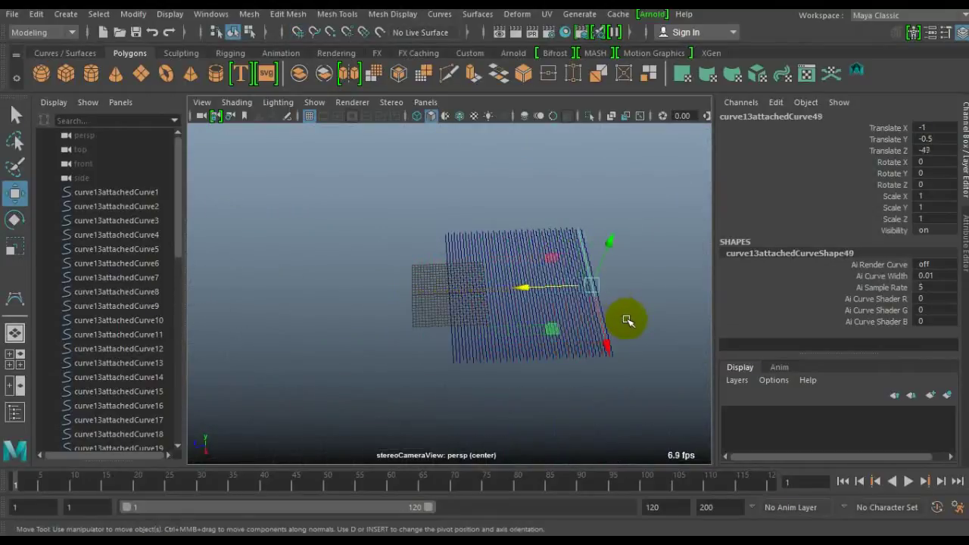
click(640, 356)
Step: Select all the woven curves, group them as group1, and freeze its transformations
drag(393, 197, 630, 342)
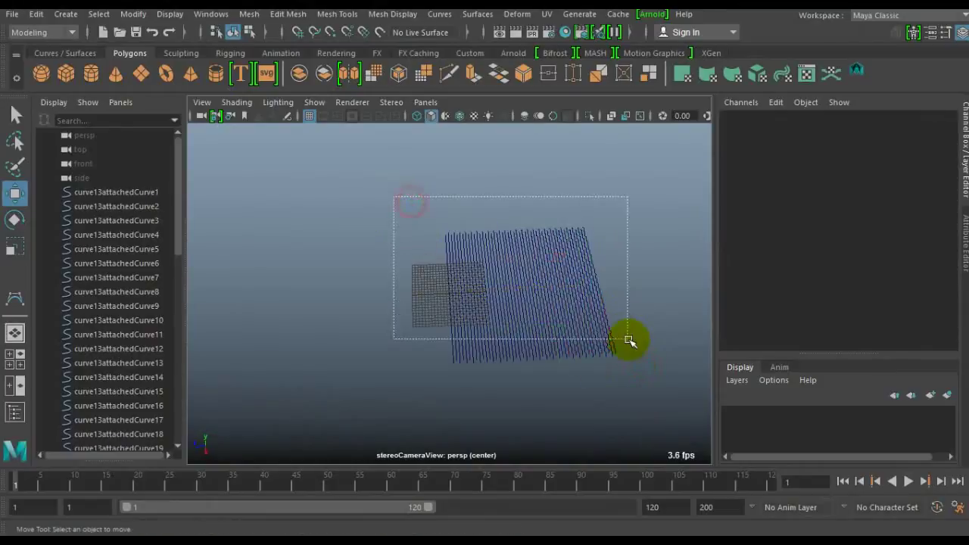
alt+drag(308, 337, 347, 335)
key(ctrl+g)
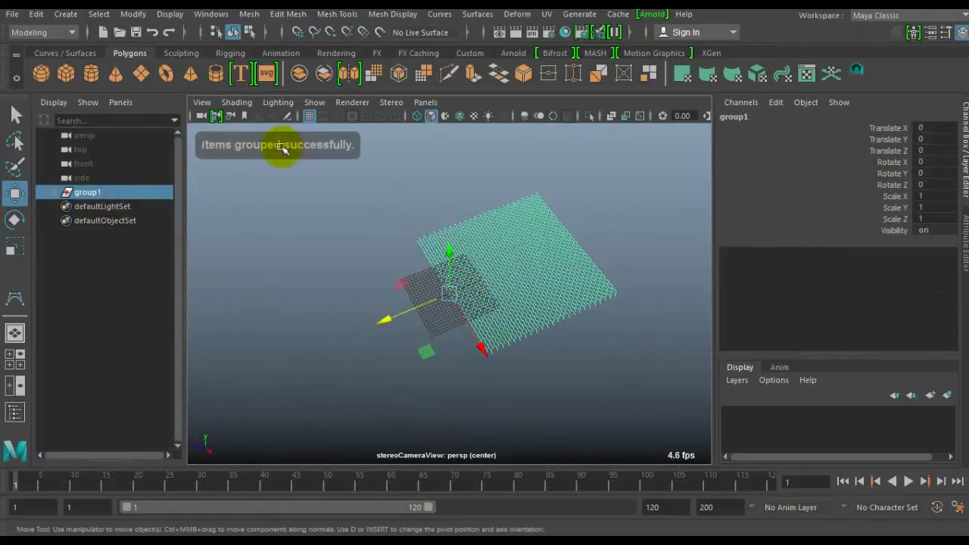
click(130, 13)
click(165, 80)
click(133, 14)
Step: Centre group1's pivot and move the sheet to Translate X 0.5, Z 24.5
click(159, 119)
scroll(476, 299, up, 5)
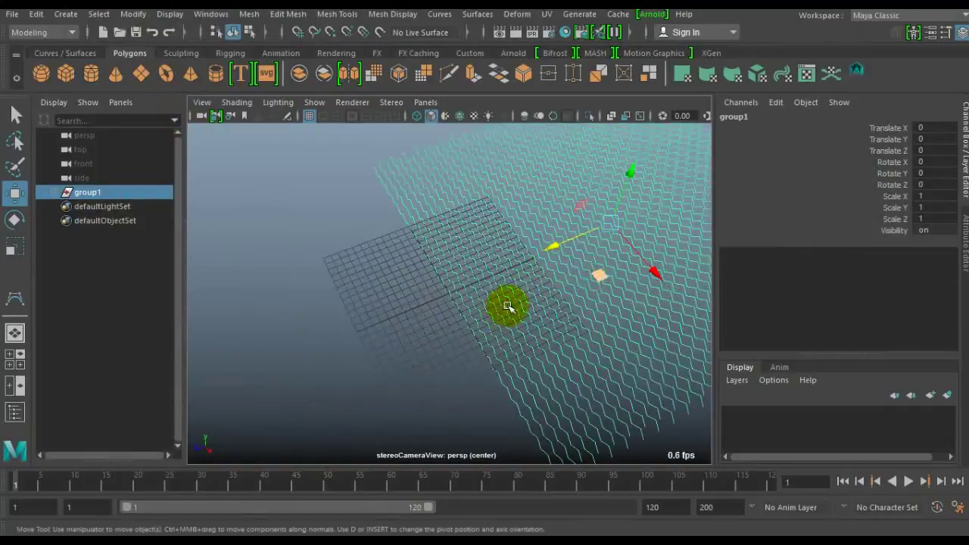
drag(614, 226, 450, 288)
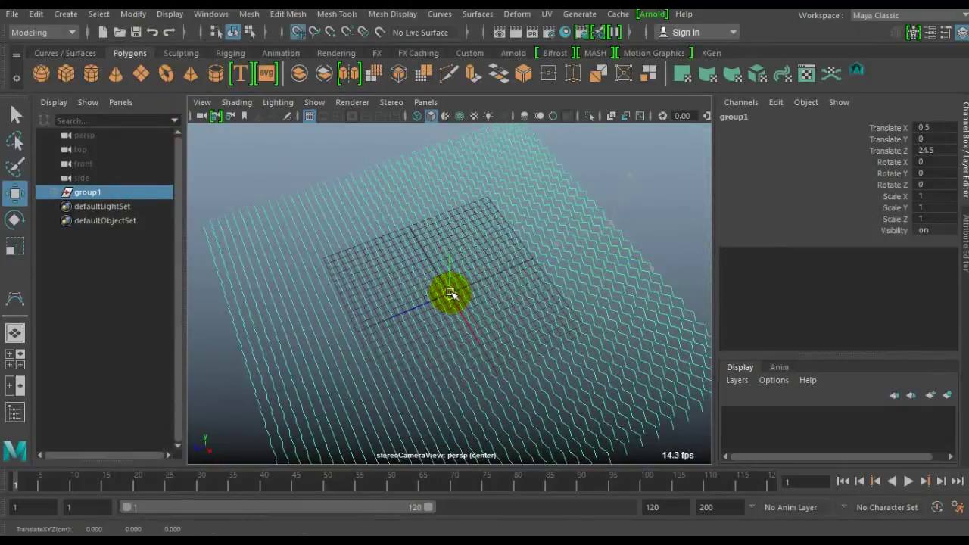
alt+drag(454, 327, 546, 285)
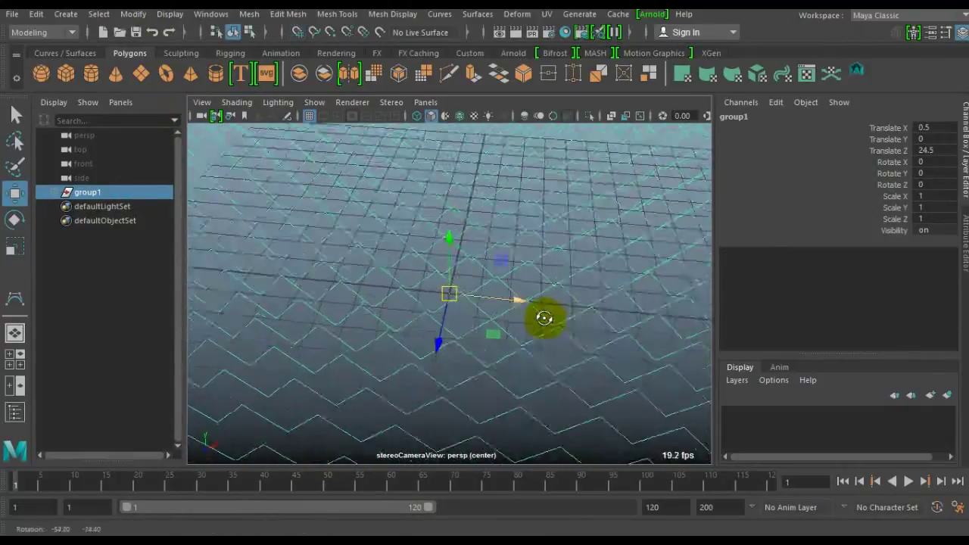
scroll(547, 285, down, 5)
scroll(541, 233, down, 3)
alt+drag(540, 234, 508, 264)
scroll(508, 264, up, 3)
scroll(545, 237, down, 3)
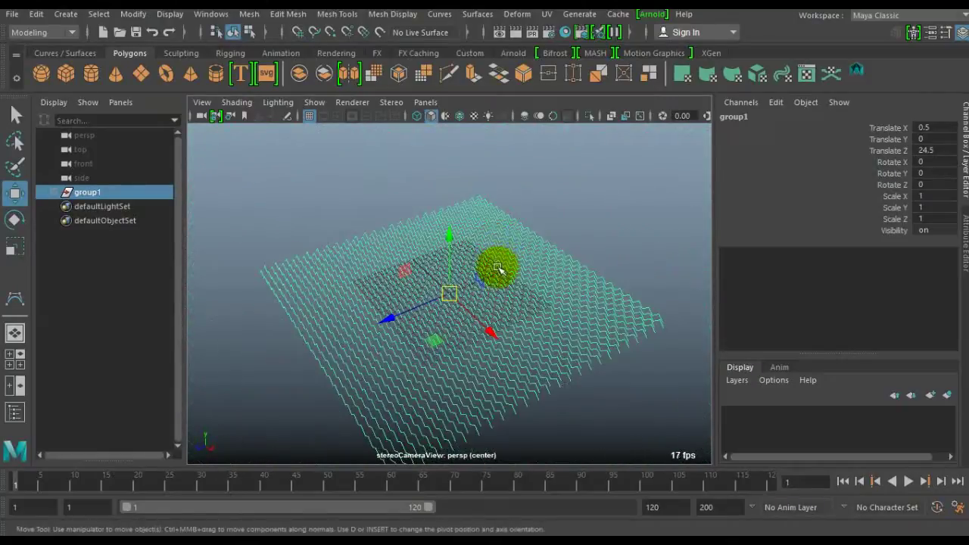
alt+drag(546, 237, 534, 222)
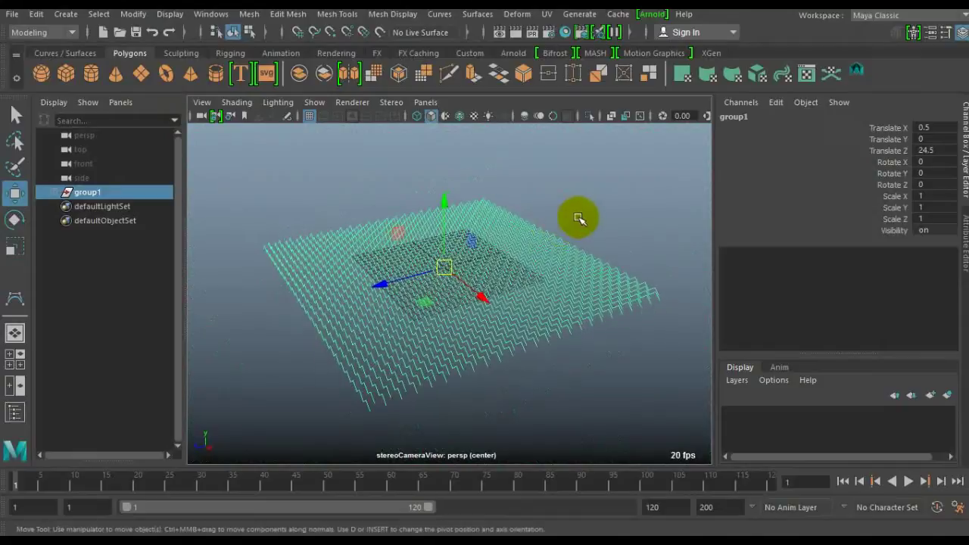
Step: Duplicate the woven sheet group as group2 and rotate the copy -90 degrees on Y
key(ctrl+d)
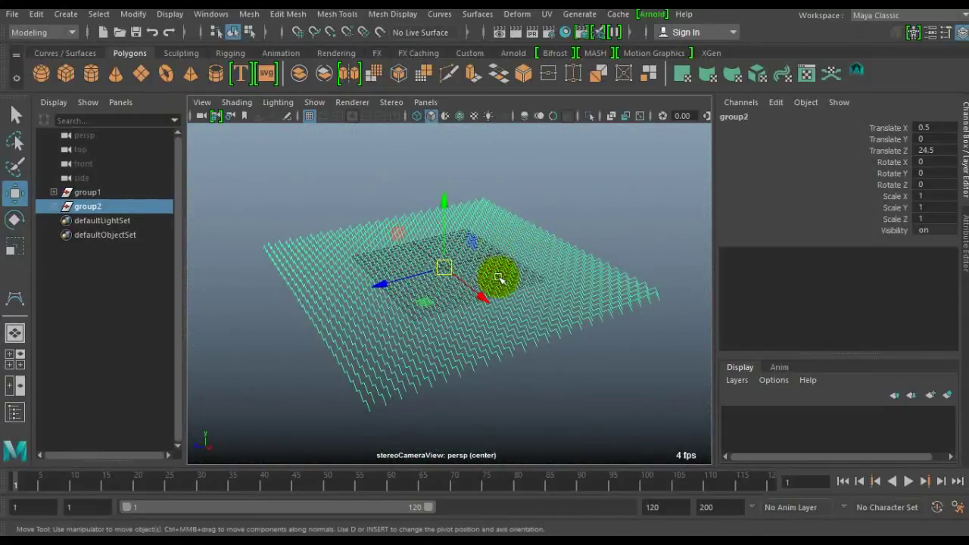
key(e)
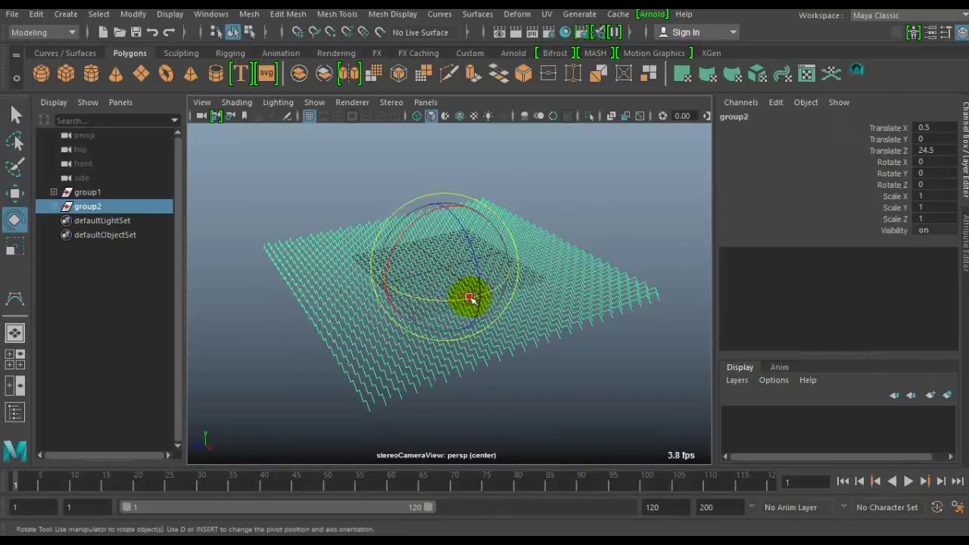
drag(470, 298, 379, 286)
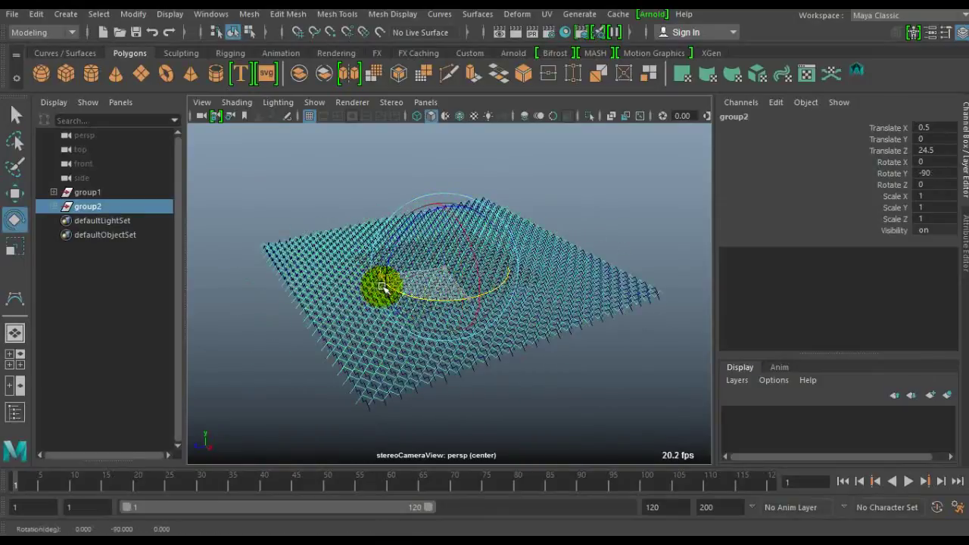
click(278, 332)
Step: Inspect the crossed chain-link mesh from close and higher views, picking a couple of curves
mouse_move(257, 336)
alt+mouse_down()
mouse_move(380, 316)
mouse_move(368, 310)
mouse_move(392, 303)
alt+mouse_up()
mouse_move(487, 346)
alt+mouse_down()
mouse_move(498, 353)
mouse_move(446, 351)
mouse_move(540, 367)
alt+mouse_up()
click(458, 343)
mouse_move(458, 343)
alt+mouse_down()
mouse_move(462, 381)
mouse_move(421, 369)
mouse_move(502, 396)
mouse_move(448, 381)
mouse_move(520, 335)
mouse_move(453, 373)
mouse_move(493, 394)
alt+mouse_up()
shift+click(456, 369)
click(512, 371)
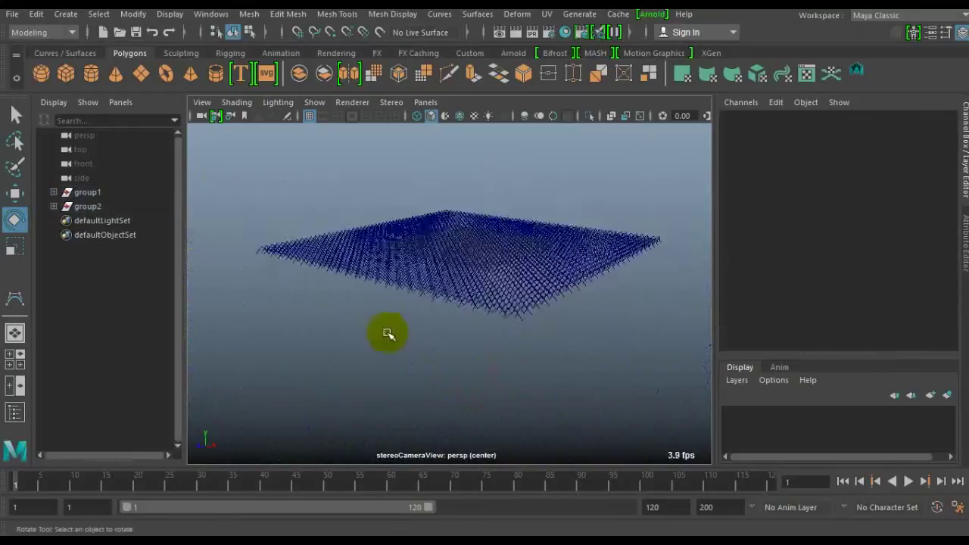
Step: Box-select both crossed sheets, group them as group3, and add a polygon plane
alt+drag(387, 333, 392, 268)
scroll(346, 218, down, 3)
drag(344, 176, 574, 368)
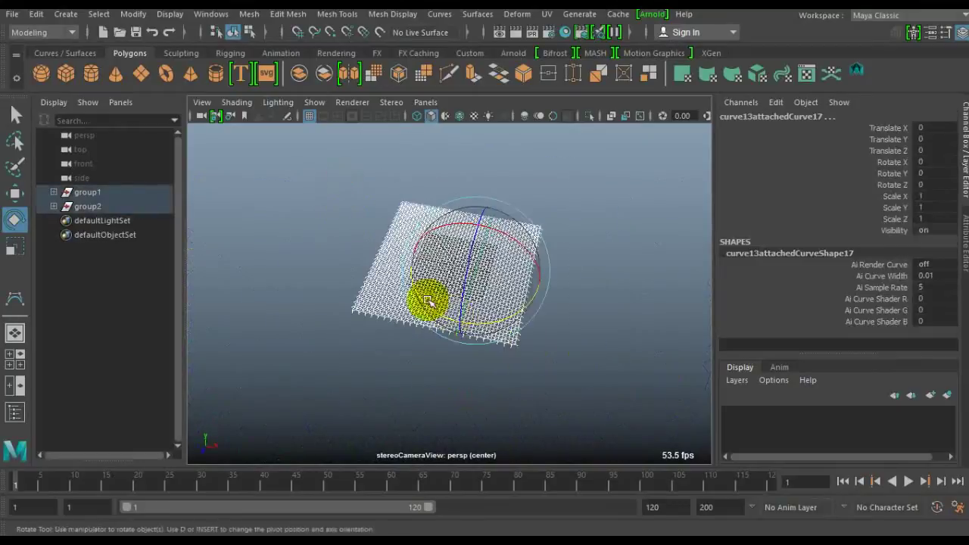
key(ctrl+g)
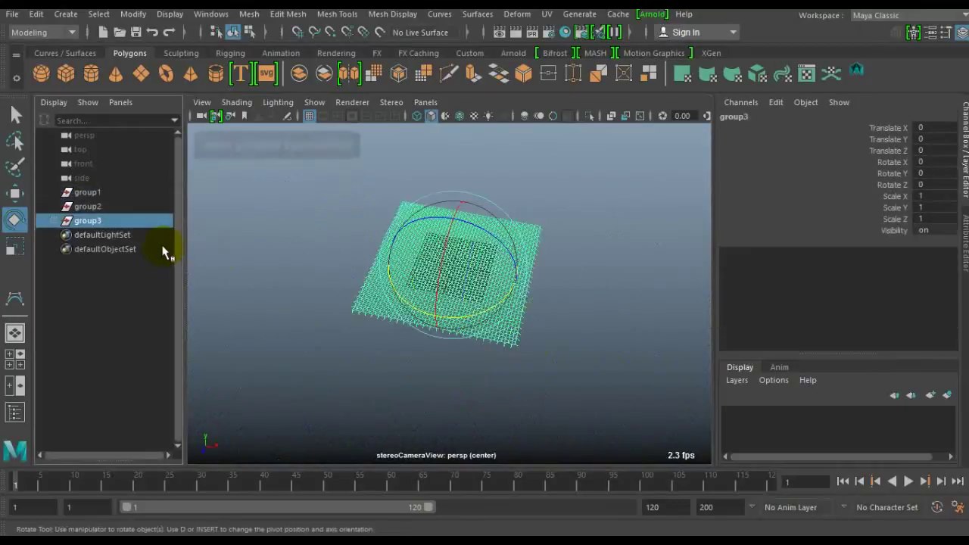
click(240, 320)
drag(389, 200, 601, 379)
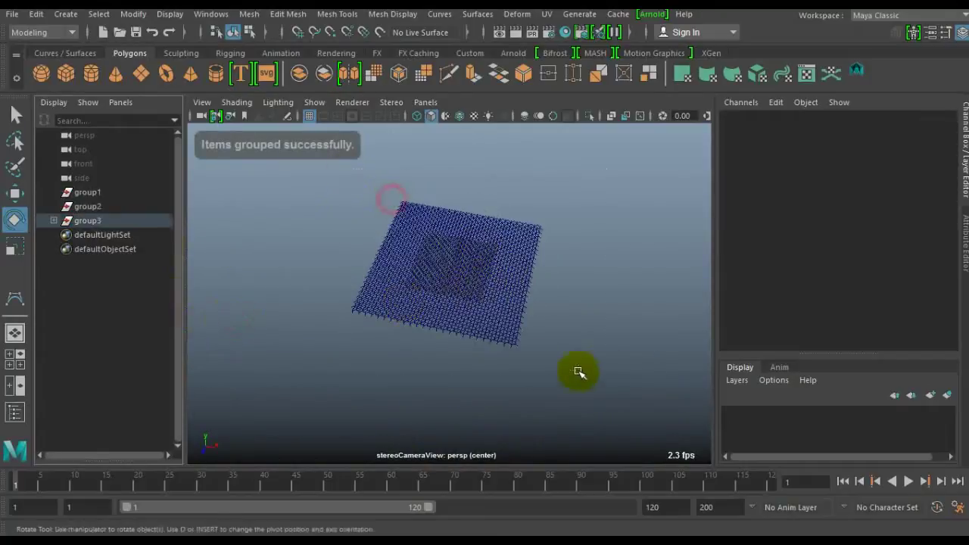
click(379, 287)
click(141, 73)
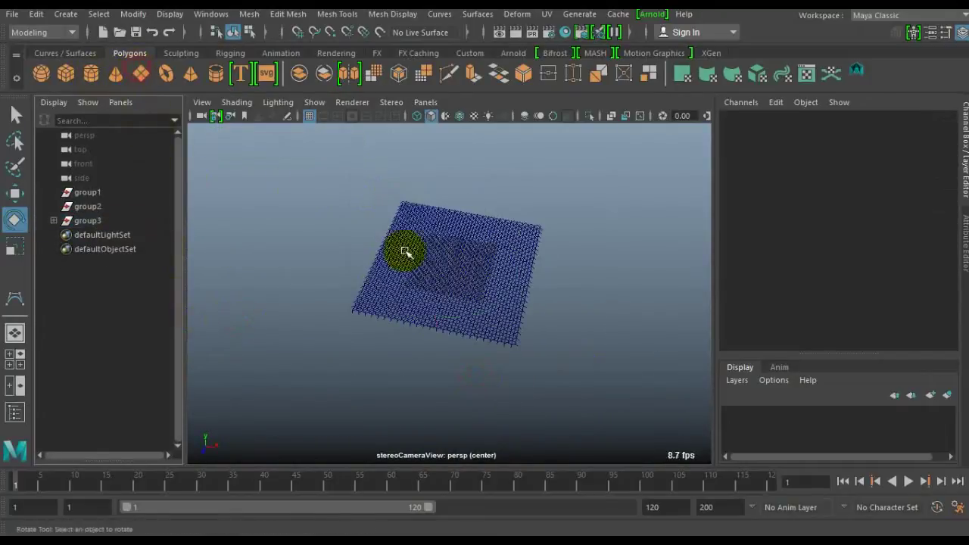
Step: Scale pPlane1 up to 52.611 and set polyPlane1 Subdivisions Width and Height to 50
key(r)
drag(452, 265, 564, 309)
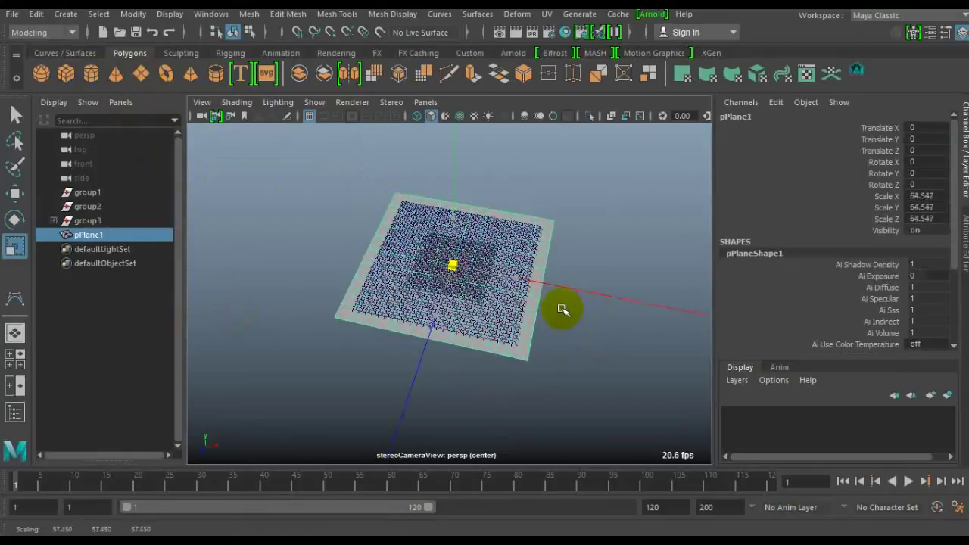
double_click(754, 254)
scroll(754, 296, down, 3)
click(749, 335)
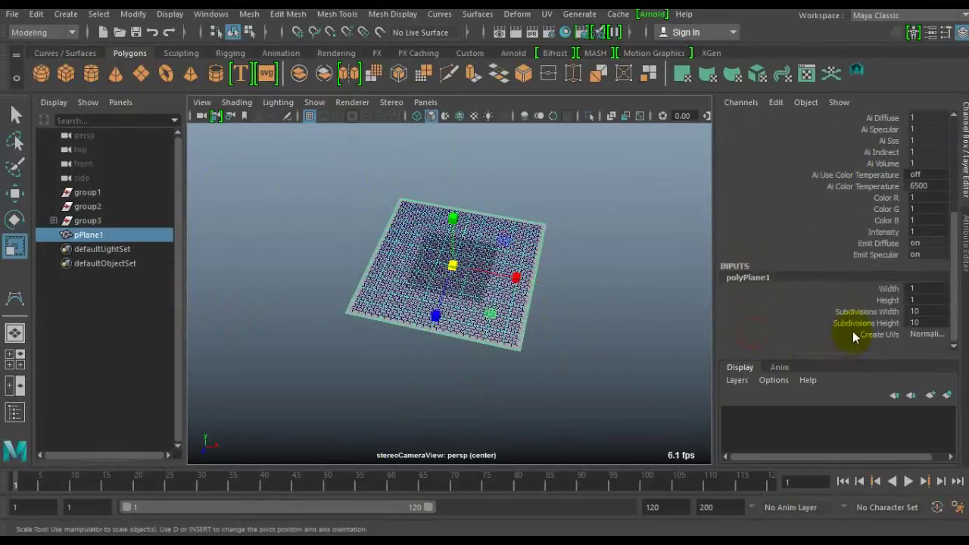
drag(860, 312, 790, 324)
middle_drag(789, 324, 538, 324)
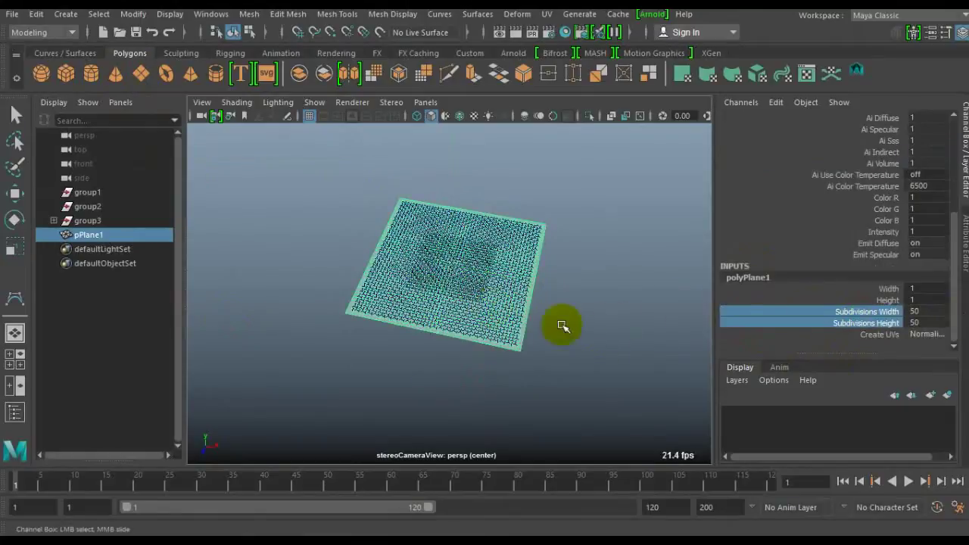
Step: Select the chain-link group3 and add pPlane1 to the selection
click(601, 320)
scroll(519, 329, up, 5)
scroll(520, 329, up, 5)
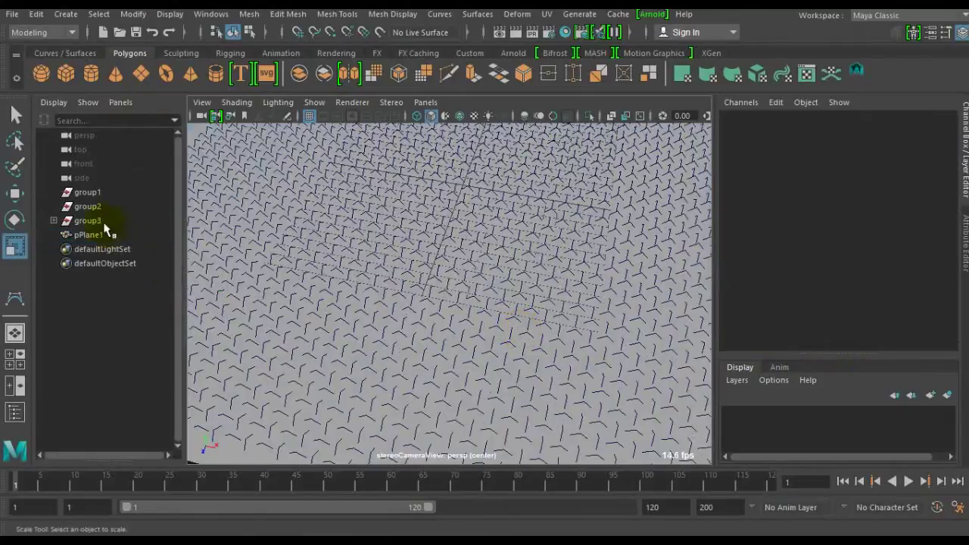
click(92, 222)
scroll(389, 287, down, 5)
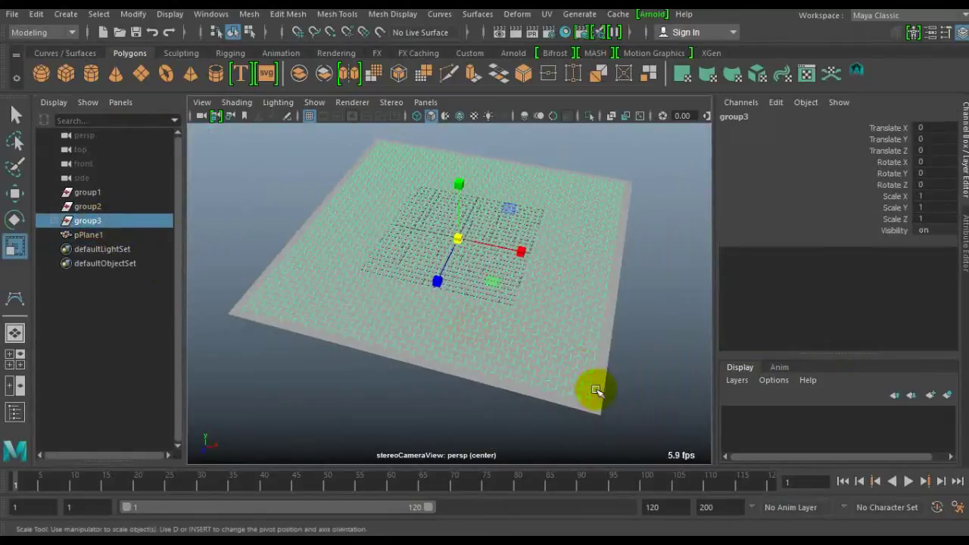
click(598, 400)
click(518, 13)
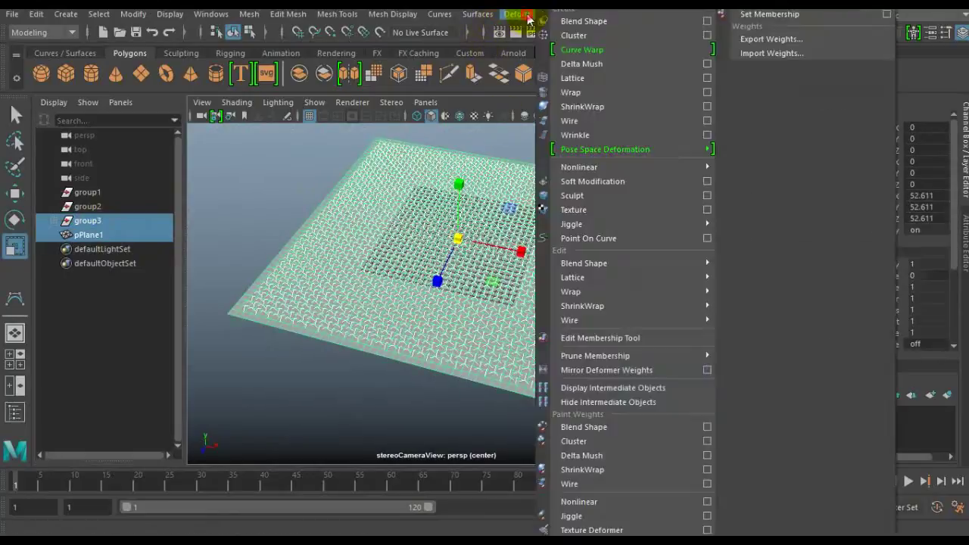
Step: Apply a wrap deformer so group3 follows pPlane1, creating pPlane1Base with Dropoff 4
click(570, 91)
click(555, 279)
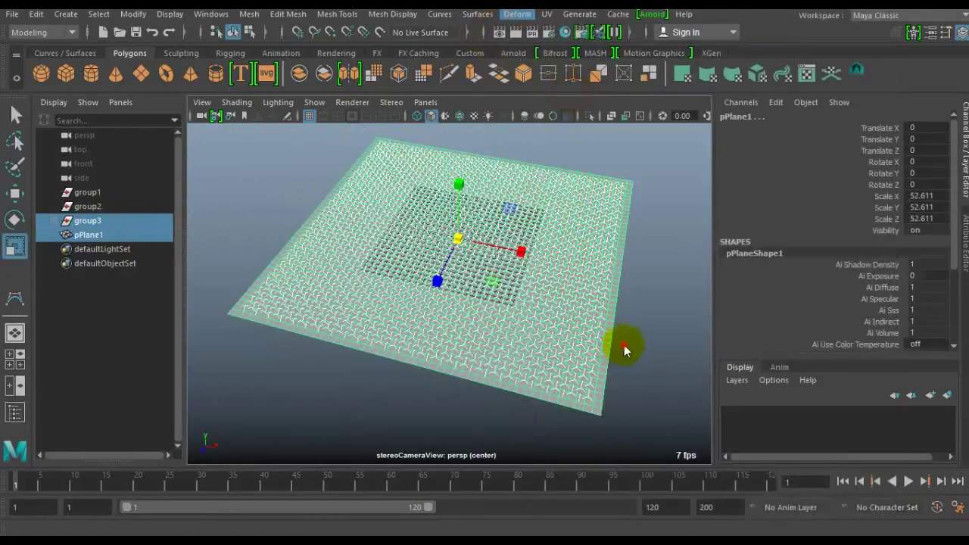
click(430, 330)
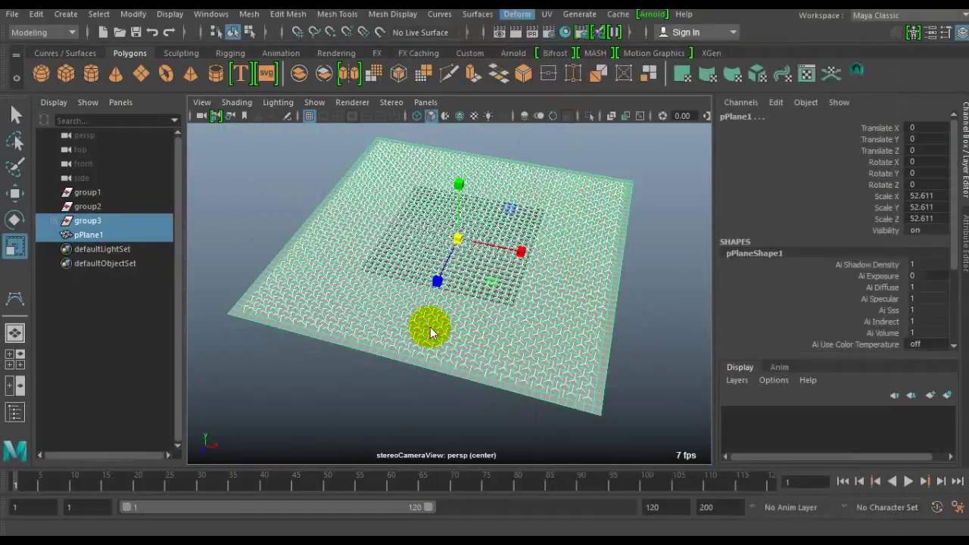
drag(430, 330, 397, 362)
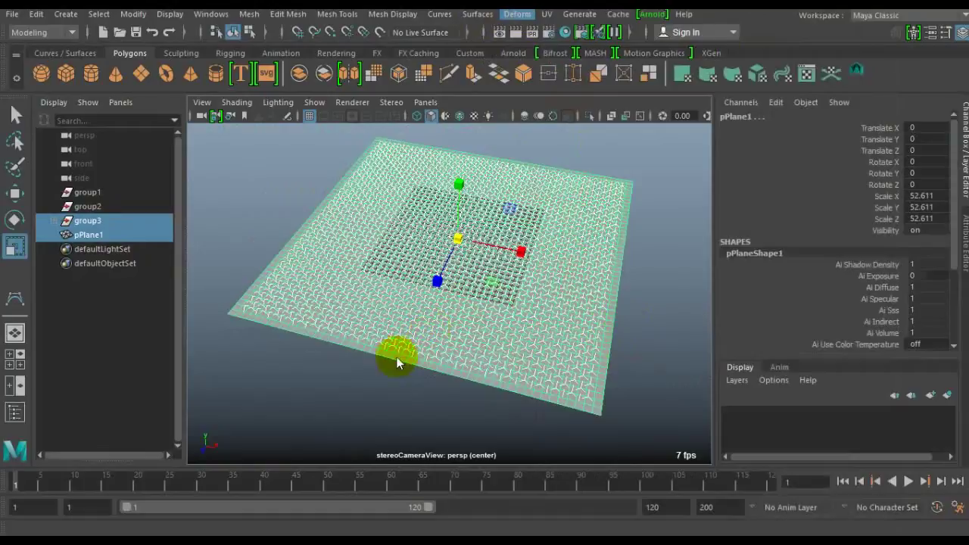
click(341, 384)
mouse_move(323, 402)
alt+mouse_down()
mouse_move(415, 392)
mouse_move(536, 404)
alt+mouse_up()
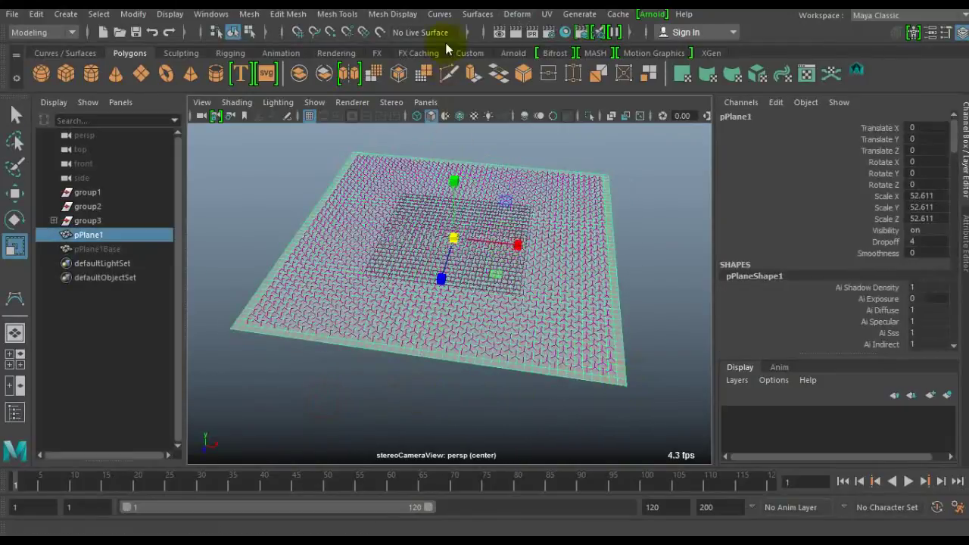
click(473, 14)
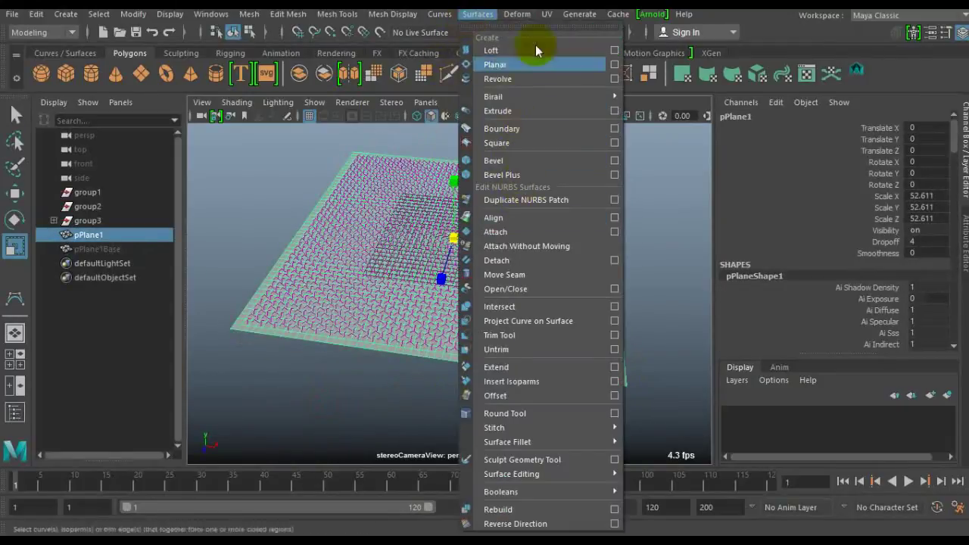
Step: Add a sculpt deformer to pPlane1, enlarge it to about 22 units, and lower its stretch origin to Y -33.269
click(517, 13)
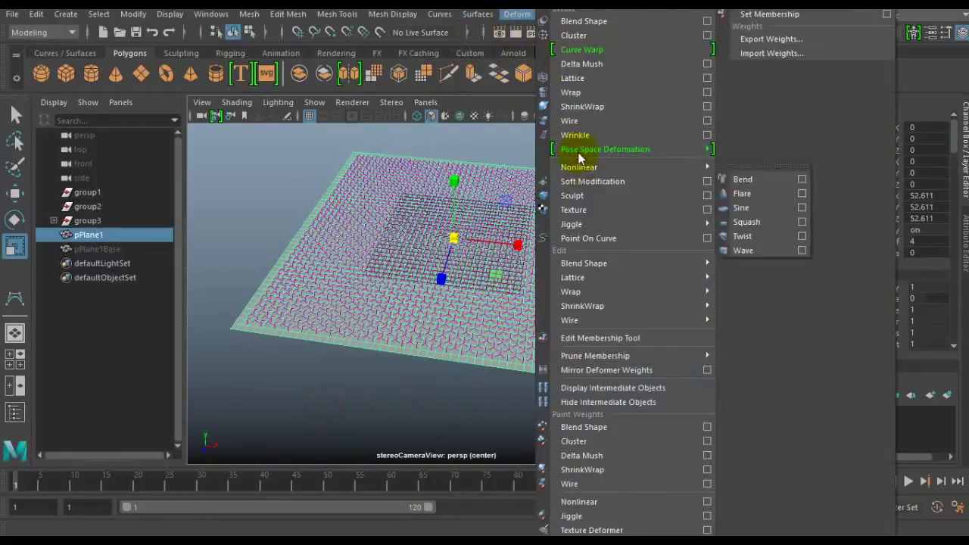
click(573, 196)
drag(452, 239, 650, 281)
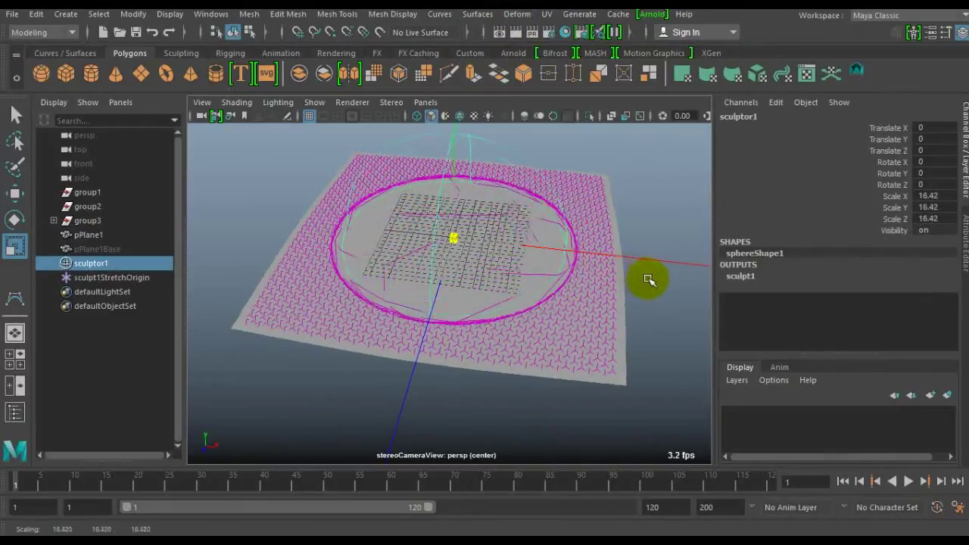
drag(649, 280, 674, 285)
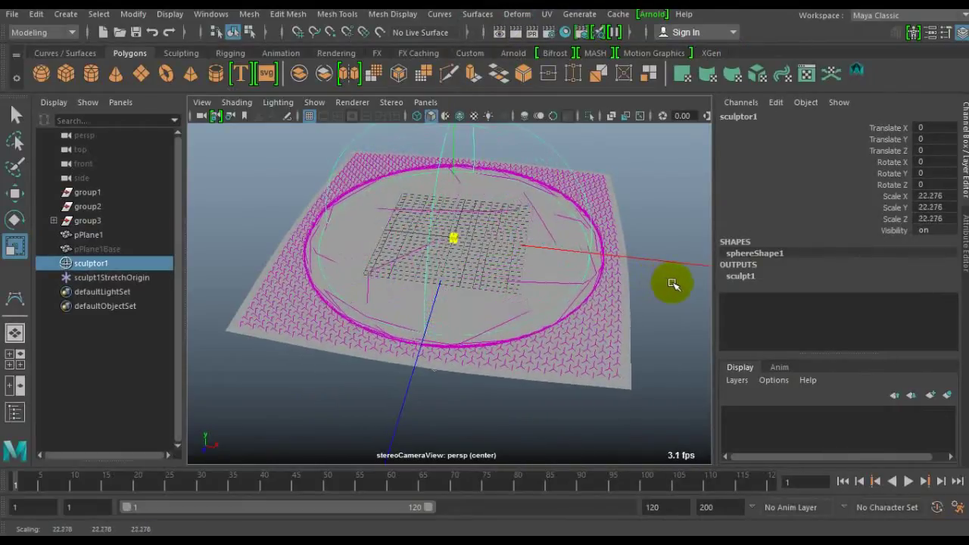
click(106, 278)
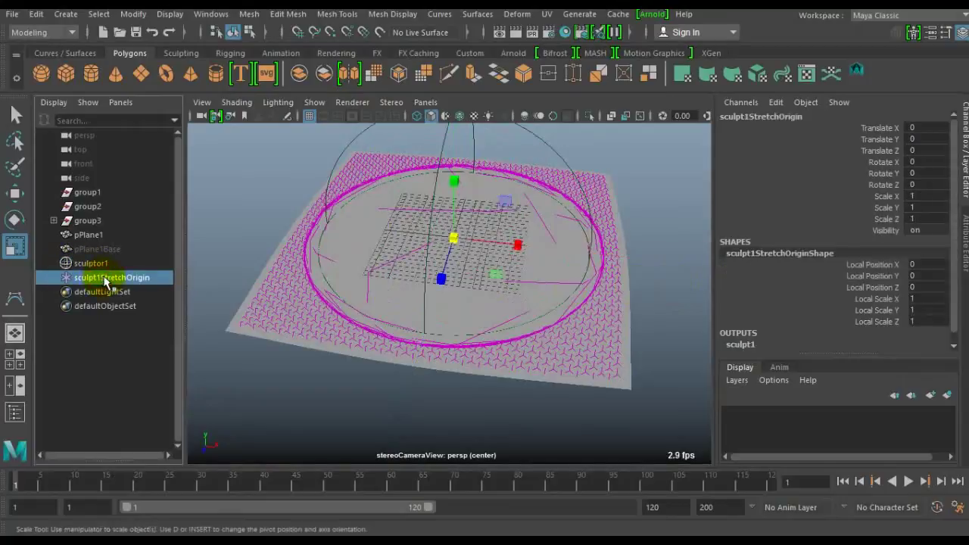
key(w)
mouse_move(452, 177)
mouse_down()
mouse_move(453, 318)
mouse_move(433, 278)
mouse_move(415, 288)
mouse_move(417, 309)
mouse_move(488, 298)
mouse_move(510, 268)
mouse_move(426, 305)
mouse_move(433, 294)
mouse_move(435, 303)
mouse_up()
mouse_move(498, 278)
alt+mouse_down()
mouse_move(471, 288)
mouse_move(432, 252)
alt+mouse_up()
Step: Select the plane and sculpt nodes together and delete history to bake in the dome
right_click(475, 227)
click(544, 92)
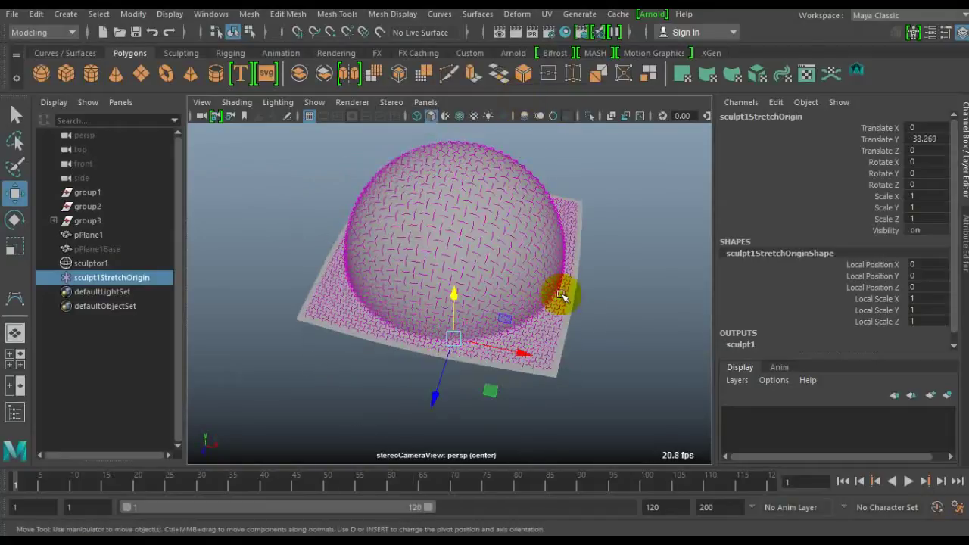
drag(381, 226, 584, 405)
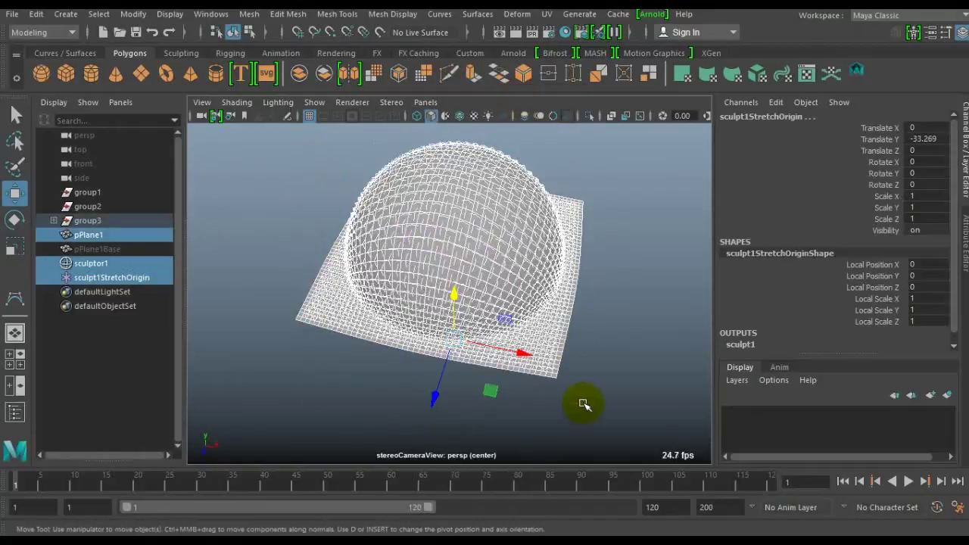
key(alt+shift+d)
alt+drag(540, 390, 427, 368)
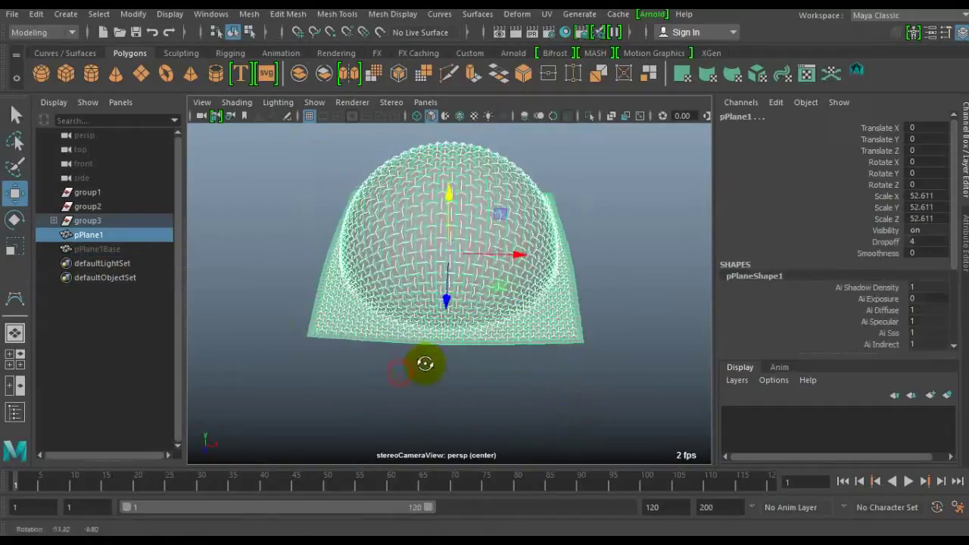
Step: Move group3 aside and delete the helper plane pPlane1
click(89, 220)
drag(518, 253, 303, 229)
mouse_move(303, 234)
alt+right_down()
mouse_move(552, 303)
mouse_move(489, 231)
alt+right_up()
click(540, 297)
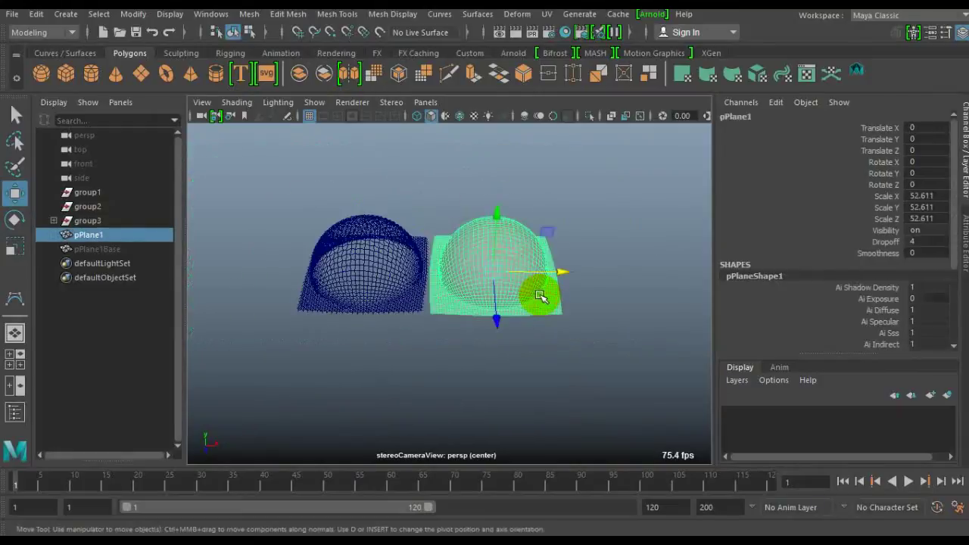
key(Delete)
Step: Reselect the group3 dome and move it back over the grid to translate 0
click(356, 255)
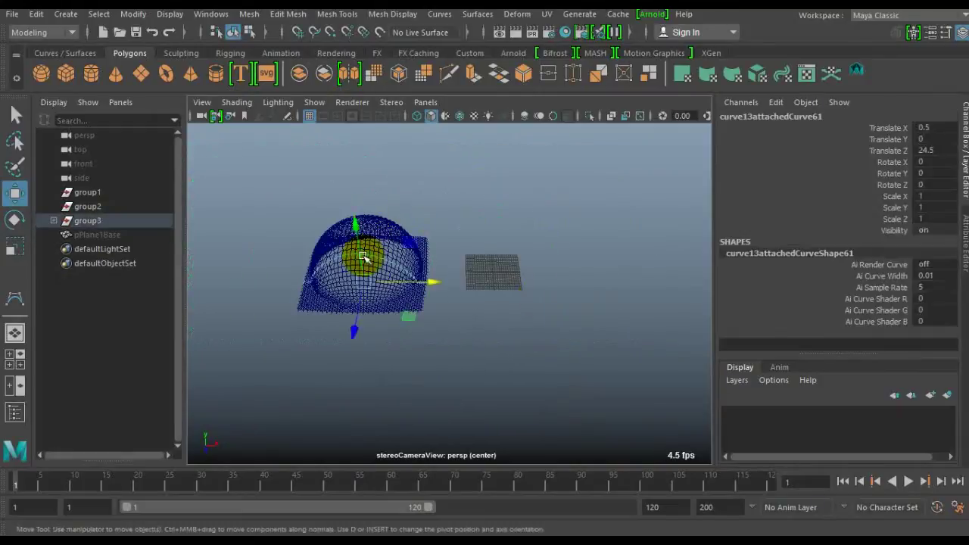
click(89, 221)
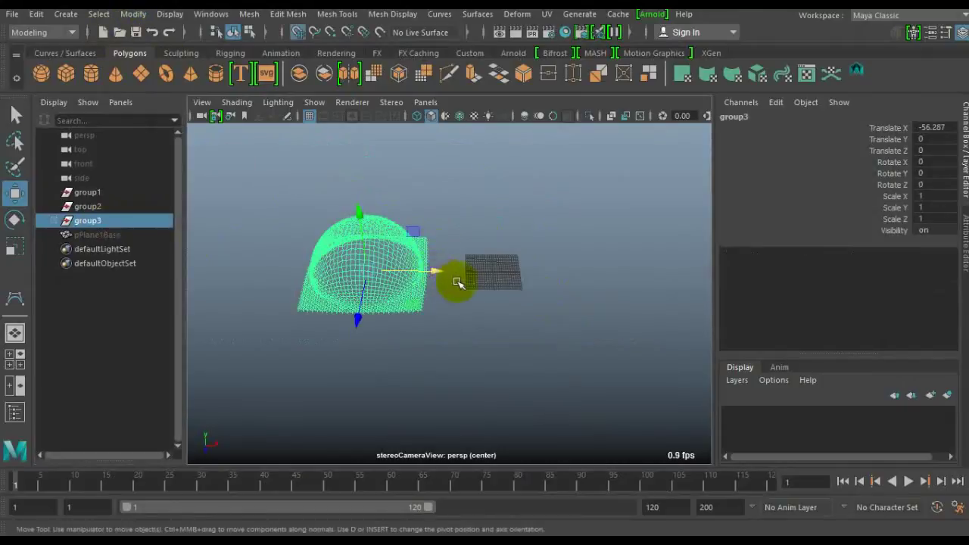
mouse_move(487, 283)
alt+mouse_down()
mouse_move(367, 280)
mouse_move(513, 281)
alt+mouse_up()
alt+right_drag(513, 281, 564, 277)
mouse_move(606, 270)
alt+mouse_down()
mouse_move(487, 288)
mouse_move(493, 253)
mouse_move(525, 309)
mouse_move(542, 302)
mouse_move(512, 301)
alt+mouse_up()
alt+right_drag(512, 301, 472, 309)
alt+drag(471, 309, 253, 219)
Step: Center the dome's pivot and freeze its transformations
click(141, 15)
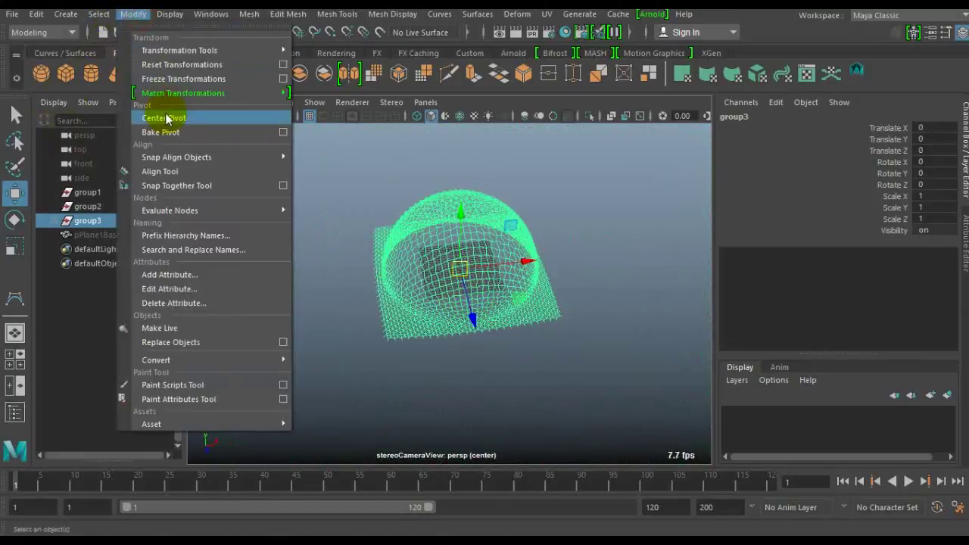
click(163, 118)
click(133, 14)
click(156, 79)
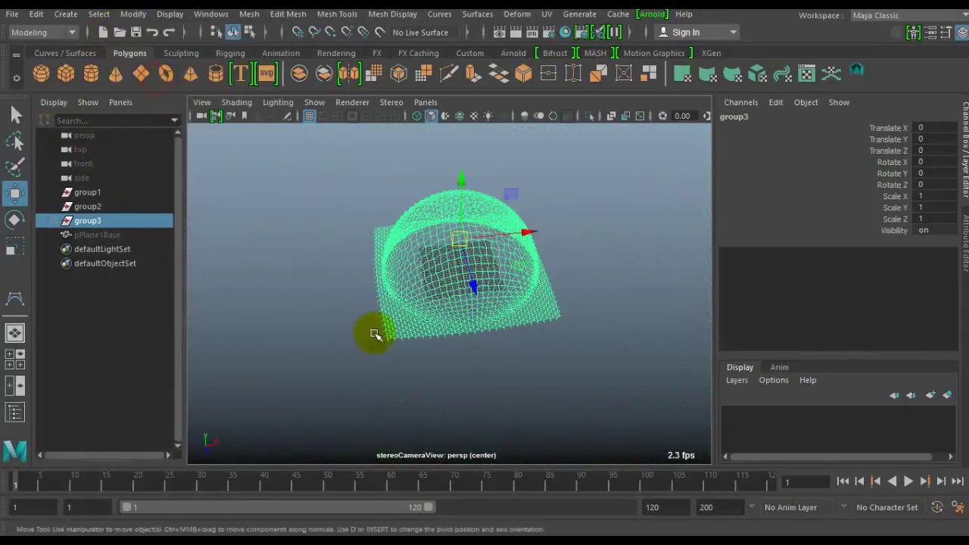
alt+drag(374, 333, 402, 353)
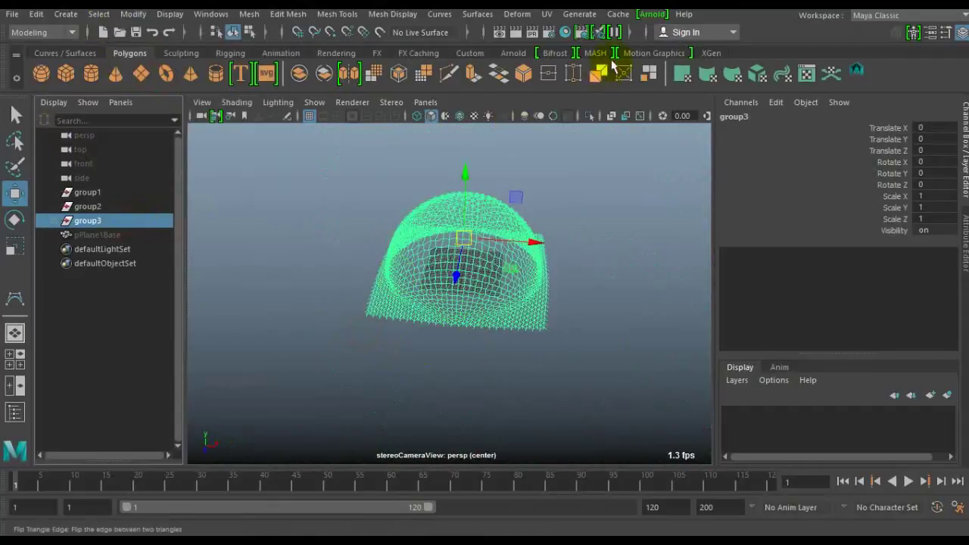
click(580, 14)
Step: Select stroke1 through stroke100 in the Outliner and scroll the Channel Box to INPUTS
mouse_move(424, 43)
click(617, 72)
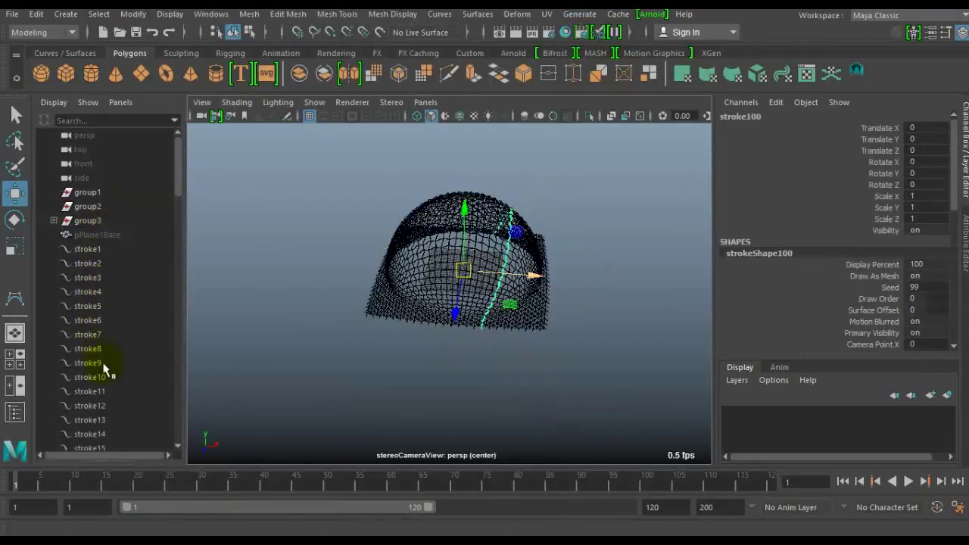
mouse_move(86, 240)
mouse_down()
mouse_move(97, 514)
mouse_move(108, 514)
mouse_up()
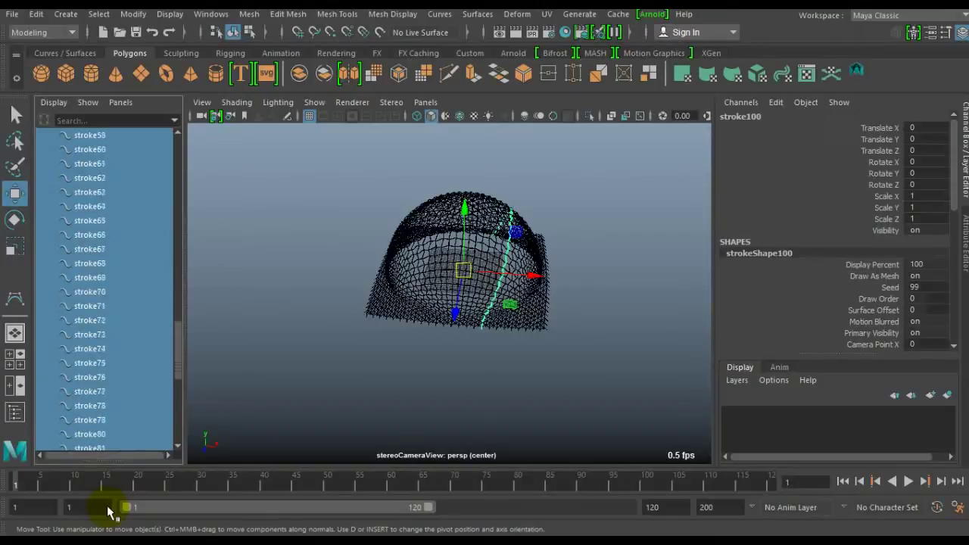
mouse_move(108, 514)
mouse_down()
mouse_move(119, 508)
mouse_move(119, 401)
mouse_up()
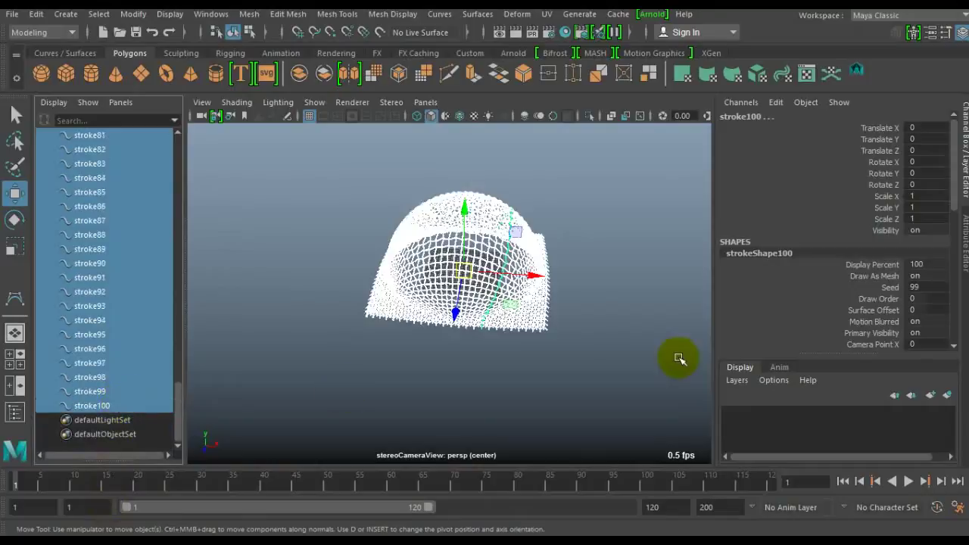
scroll(823, 307, down, 5)
scroll(795, 316, down, 5)
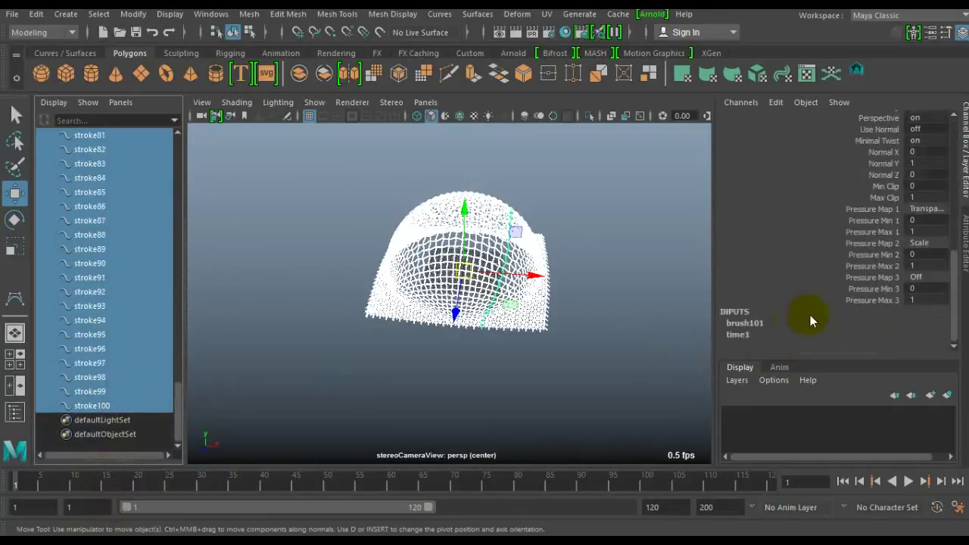
Step: Show brush101's settings under INPUTS and select its Brush Width channel
click(743, 324)
scroll(904, 309, down, 2)
scroll(901, 318, down, 3)
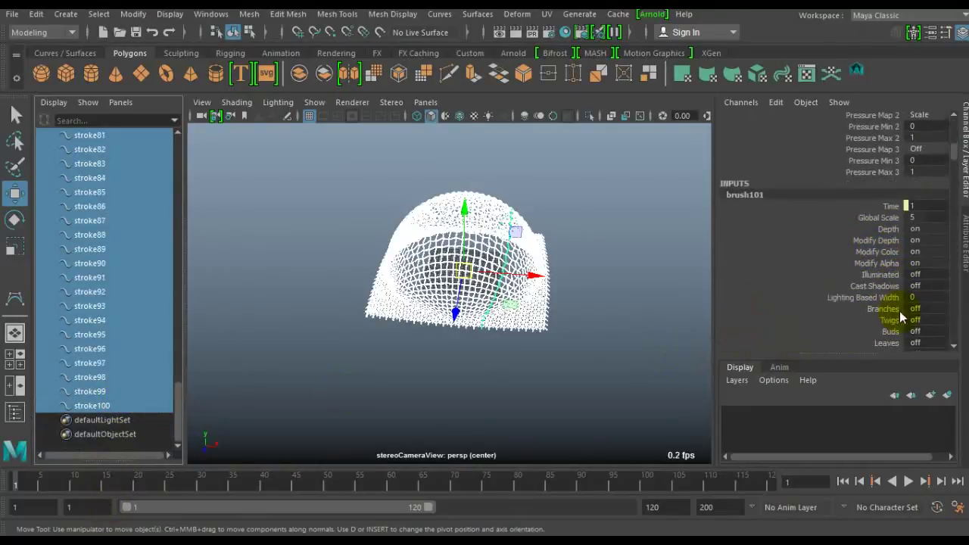
mouse_move(588, 288)
alt+right_down()
mouse_move(677, 290)
mouse_move(557, 310)
mouse_move(645, 311)
alt+right_up()
scroll(901, 295, down, 2)
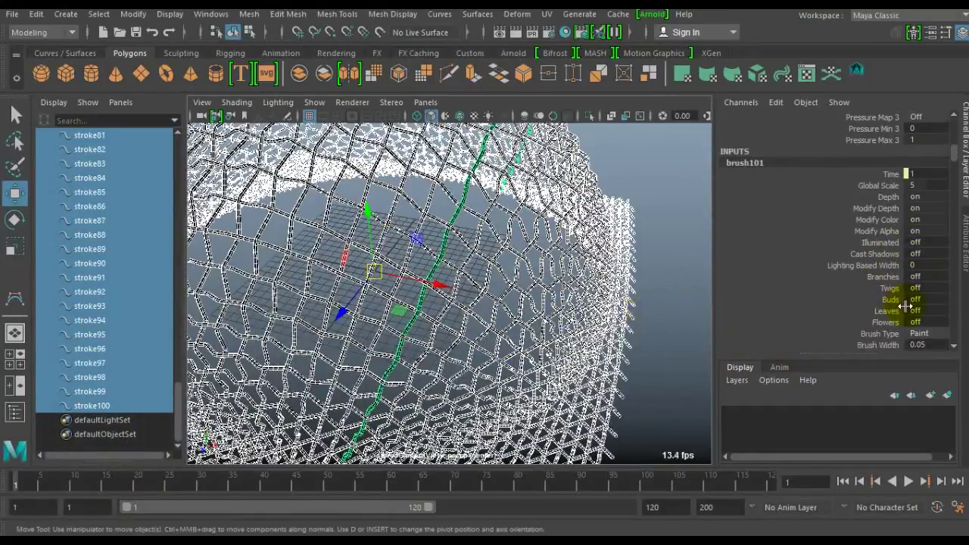
scroll(894, 324, down, 4)
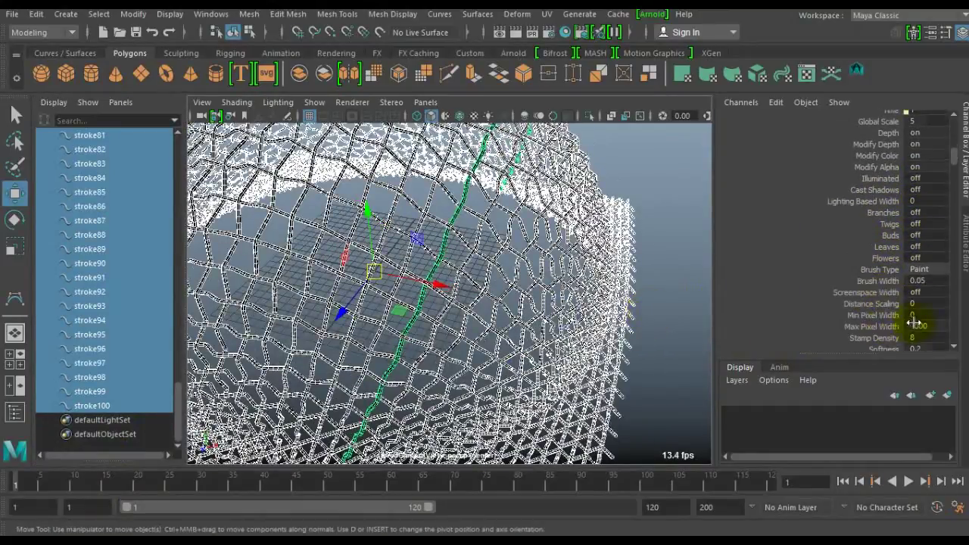
click(889, 281)
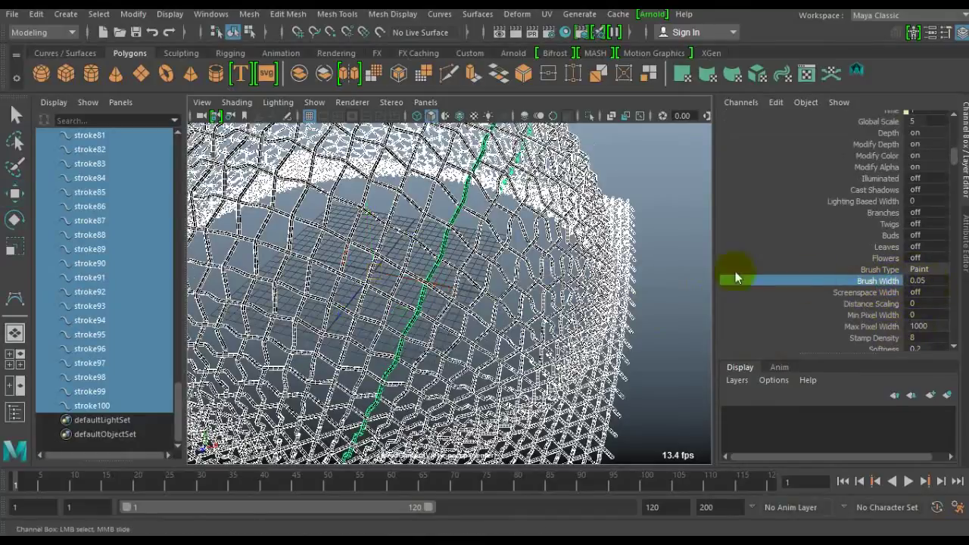
Step: Adjust the strokes' Brush Width by dragging and typing, trying thick, zero and 0.05 widths
middle_drag(649, 271, 653, 271)
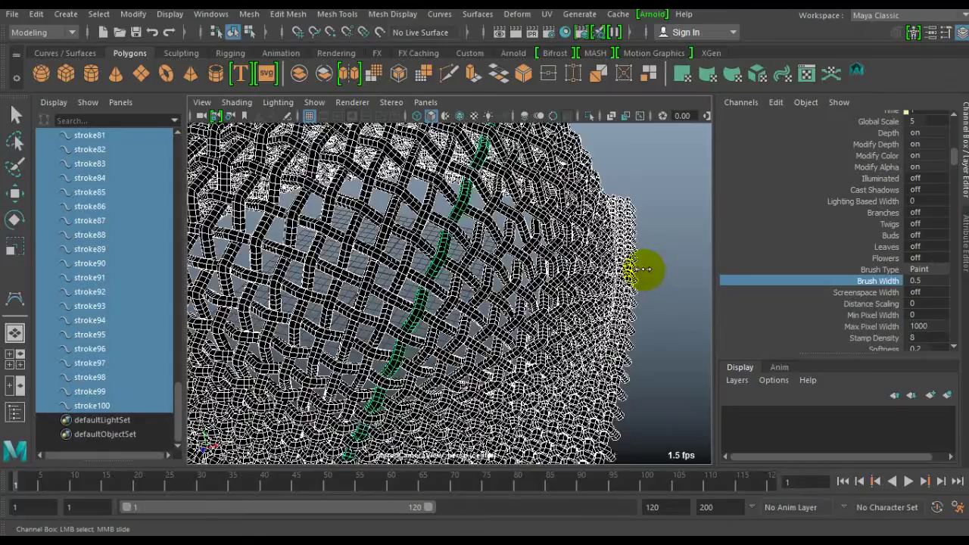
middle_drag(642, 268, 640, 269)
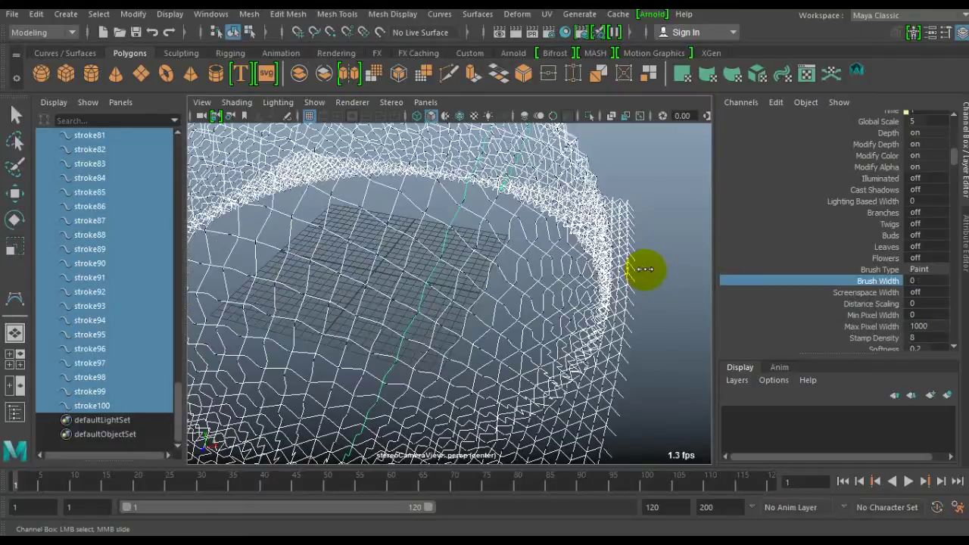
middle_drag(645, 269, 643, 268)
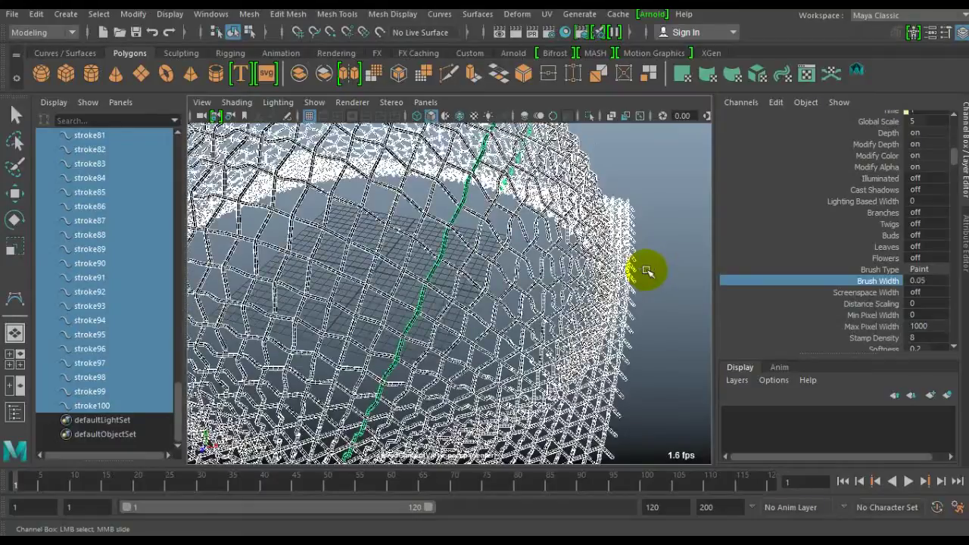
double_click(933, 280)
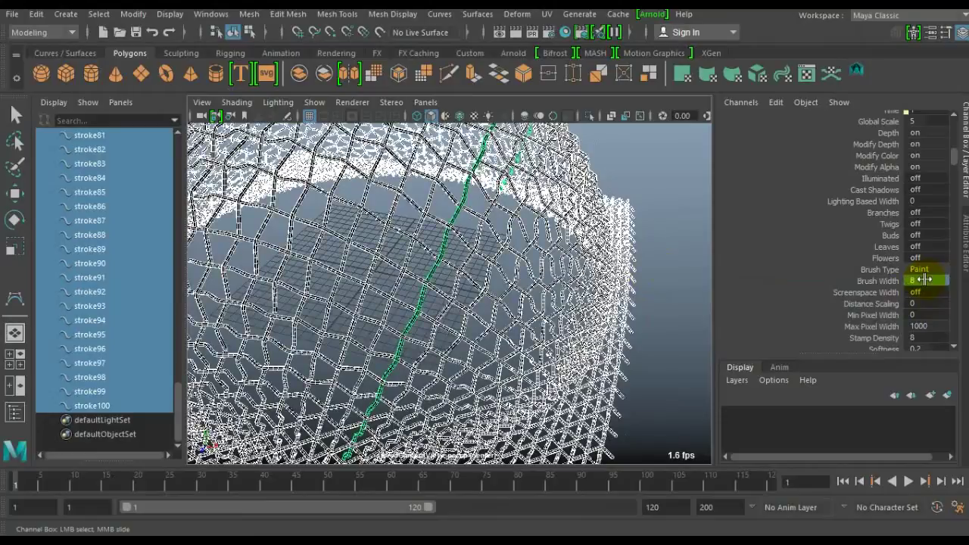
key(Return)
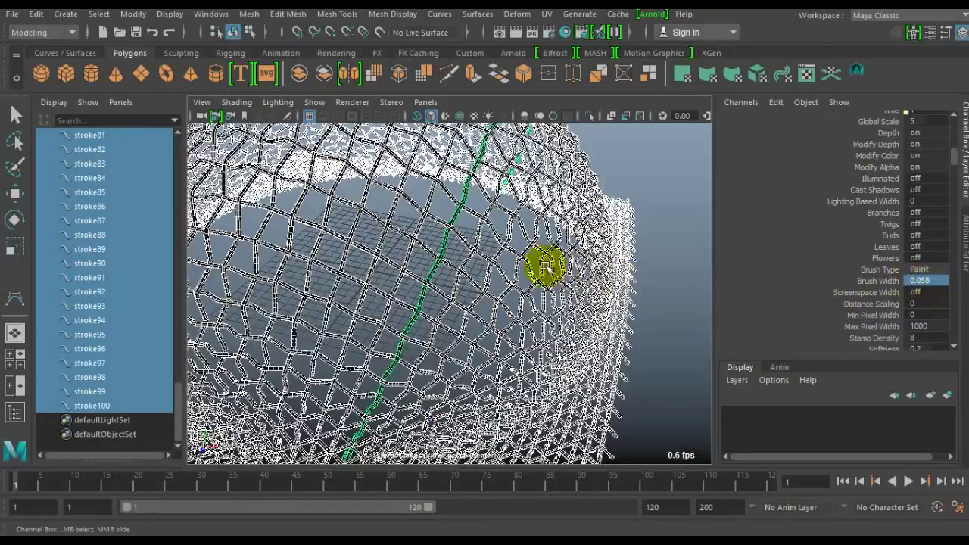
middle_drag(923, 279, 938, 280)
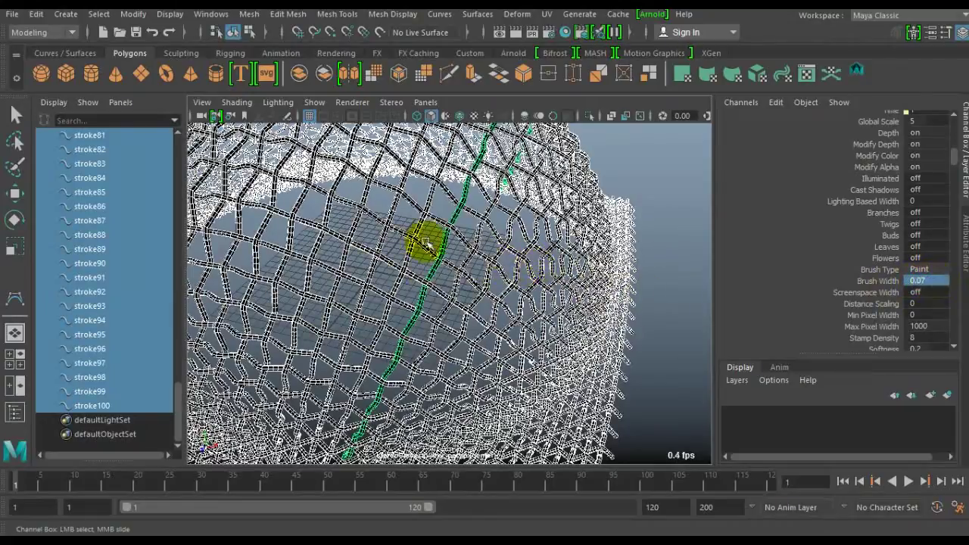
Step: View the whole thickened dome and group the selected strokes into group4
alt+drag(452, 250, 728, 288)
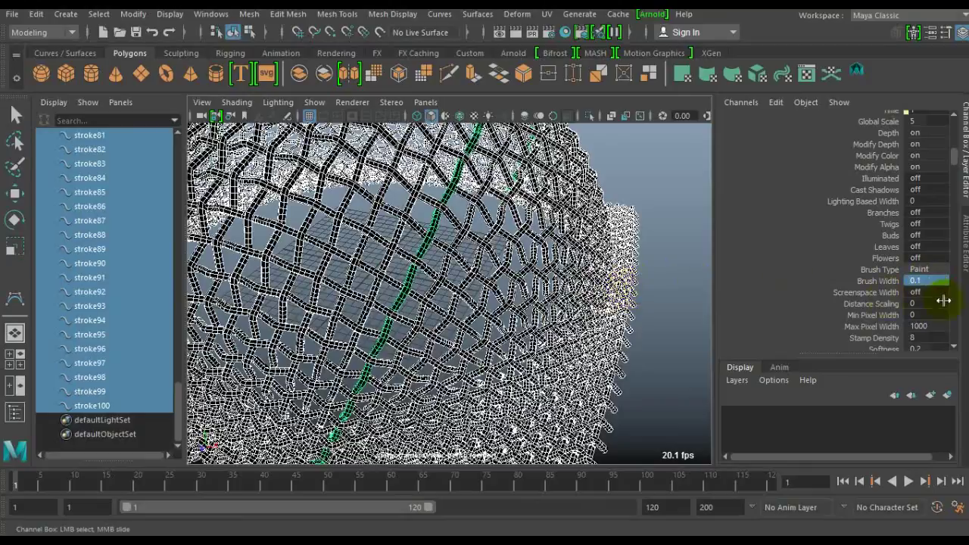
scroll(523, 262, down, 5)
alt+drag(462, 264, 542, 290)
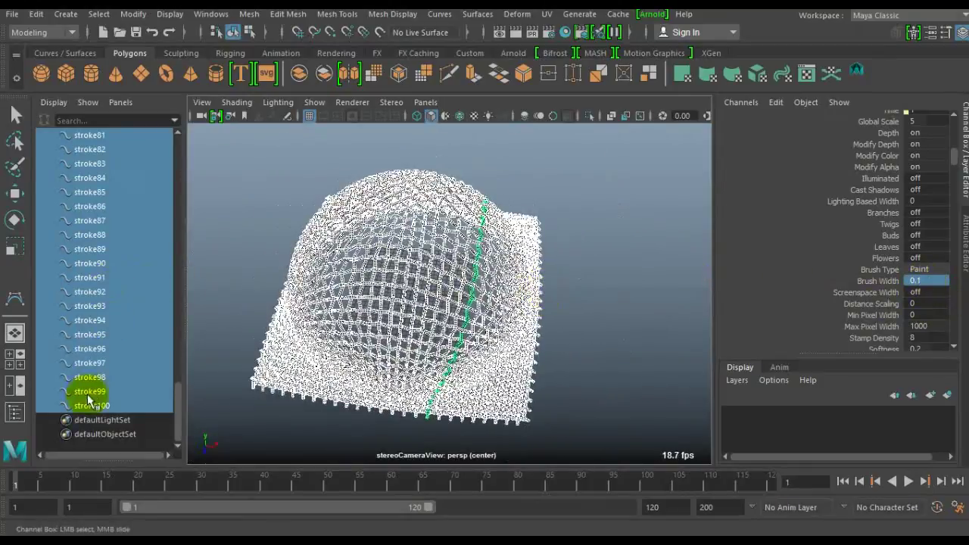
key(ctrl+g)
Step: Select group4 and convert its Paint Effects strokes to polygons
click(90, 252)
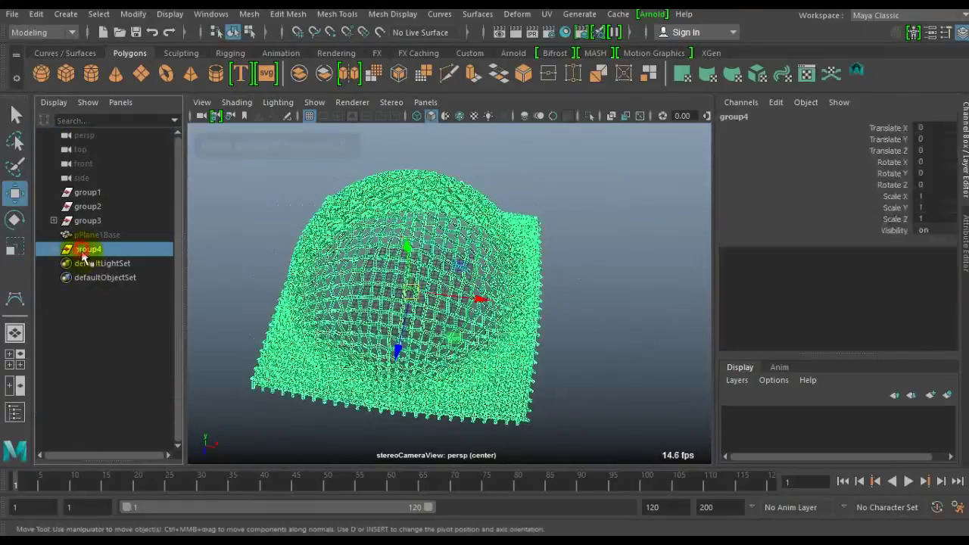
mouse_move(232, 318)
alt+mouse_down()
mouse_move(281, 303)
mouse_move(275, 296)
alt+mouse_up()
click(99, 14)
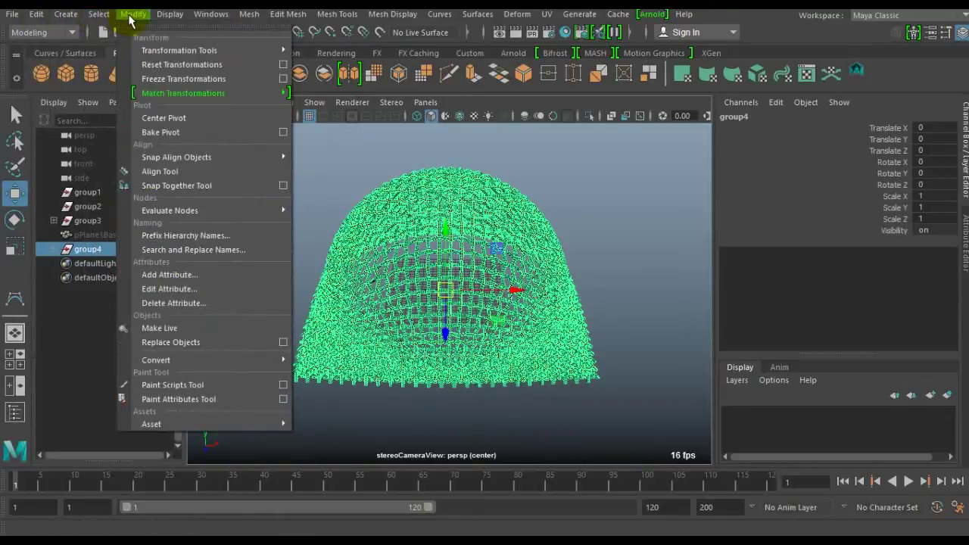
mouse_move(156, 359)
click(350, 390)
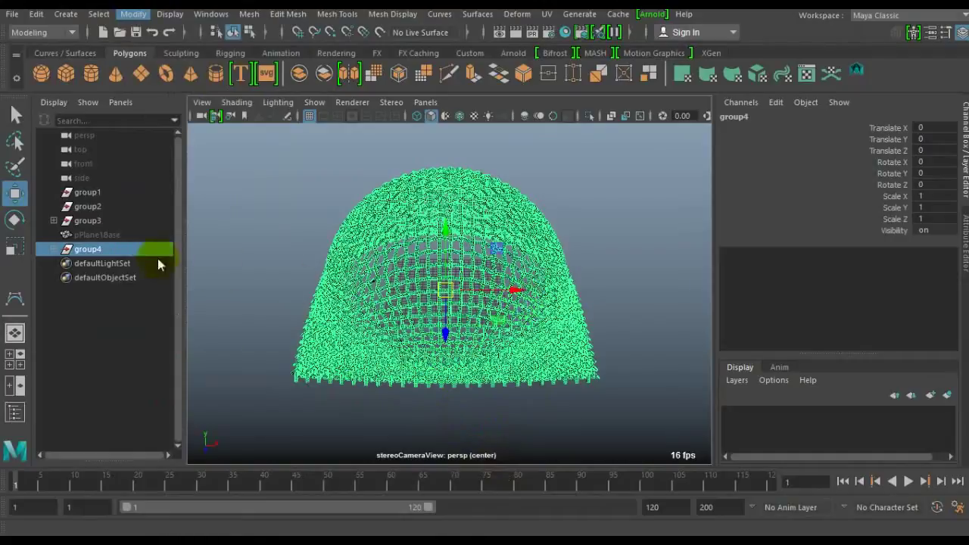
Step: Select brush2MeshGroup through brush101MeshGroup and move them to Translate X -61.857
click(54, 250)
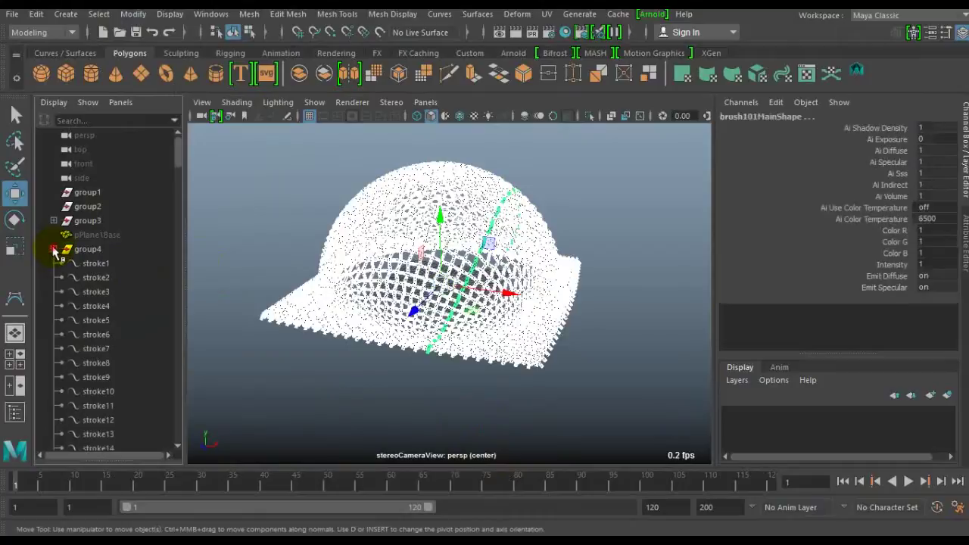
click(54, 250)
click(156, 236)
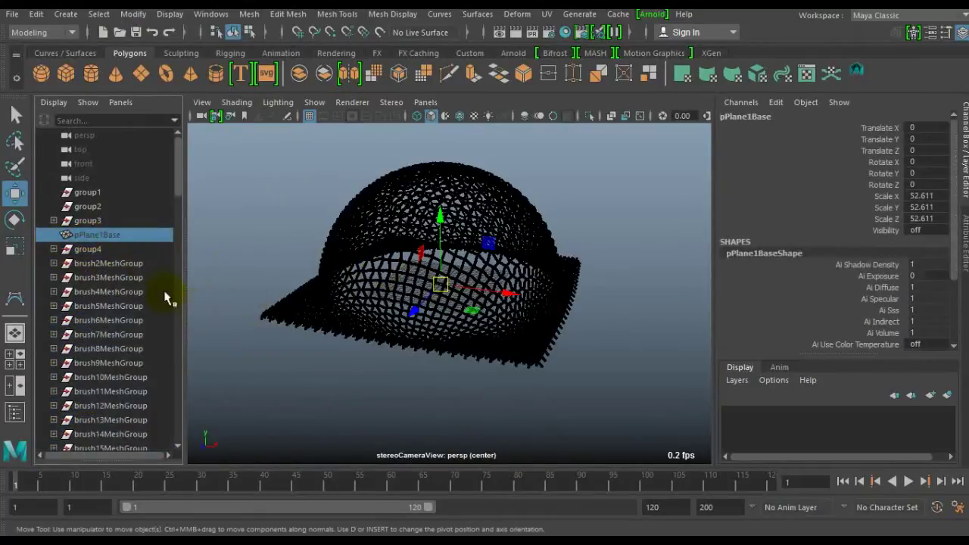
click(108, 263)
scroll(134, 265, down, 3)
drag(178, 195, 169, 379)
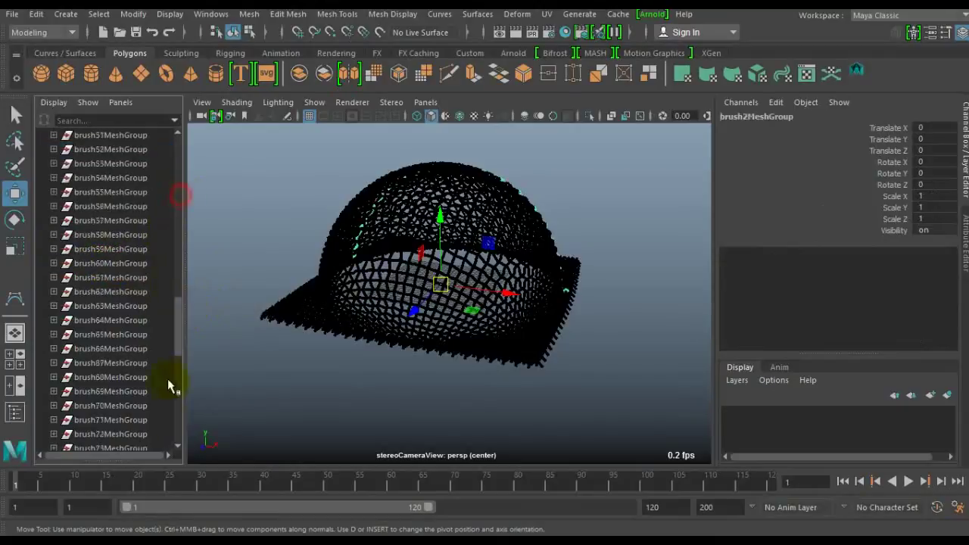
shift+click(114, 406)
mouse_move(346, 367)
alt+mouse_down()
mouse_move(400, 371)
mouse_move(520, 303)
alt+mouse_up()
middle_drag(411, 297, 227, 292)
alt+drag(528, 397, 569, 396)
Step: Select the converted white dome meshes and group them under group5
click(549, 394)
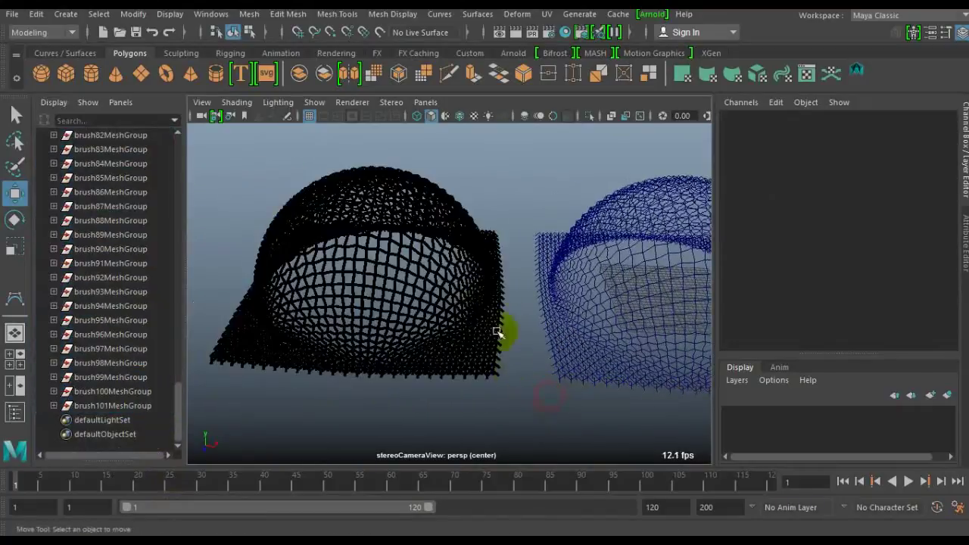
click(106, 405)
scroll(106, 404, up, 10)
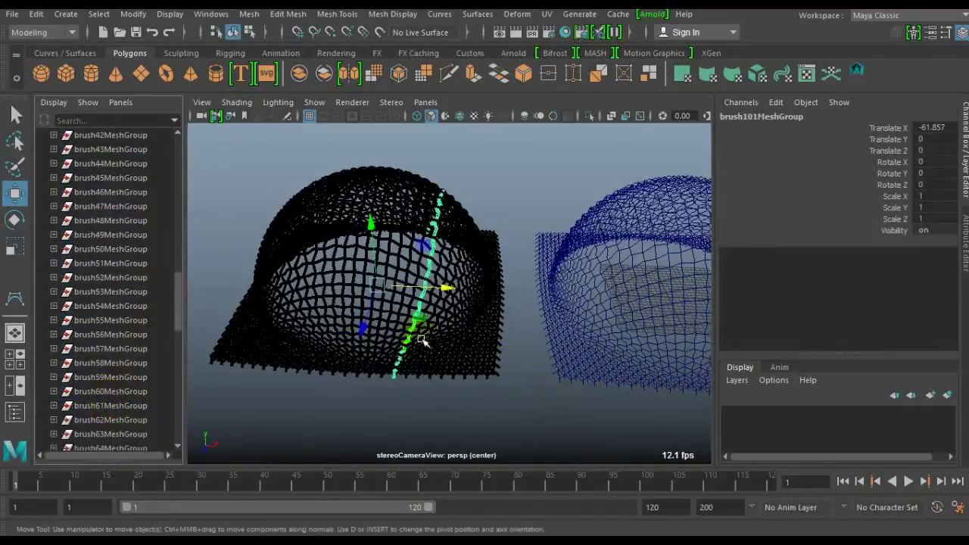
mouse_move(227, 140)
mouse_down()
mouse_move(399, 394)
mouse_move(514, 479)
mouse_up()
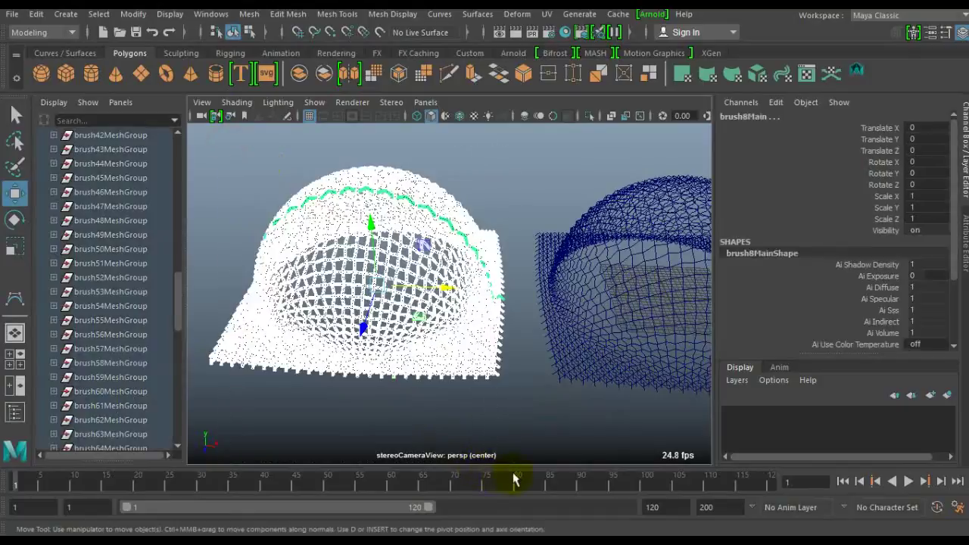
key(ctrl+g)
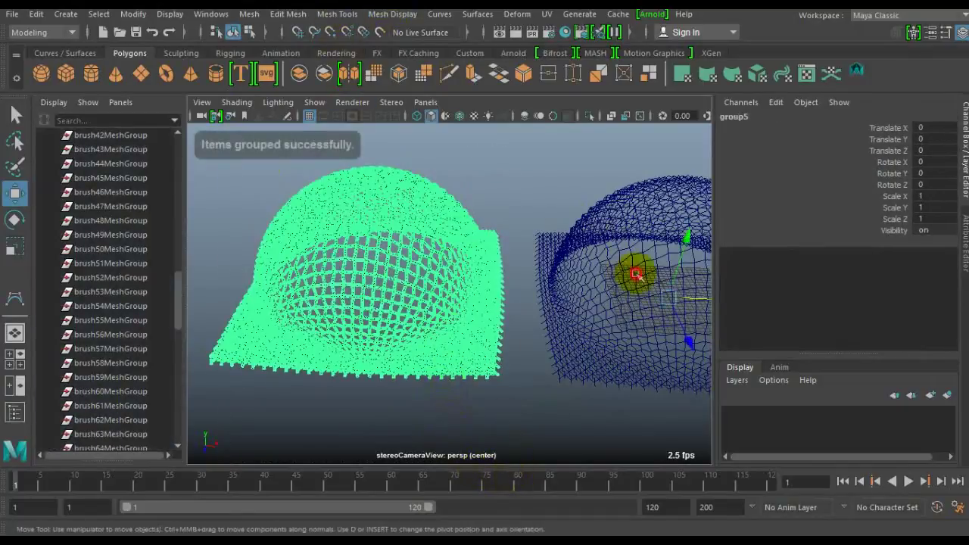
Step: Delete the blue curve dome, then select the converted white dome beside its flat plane
click(638, 274)
key(a)
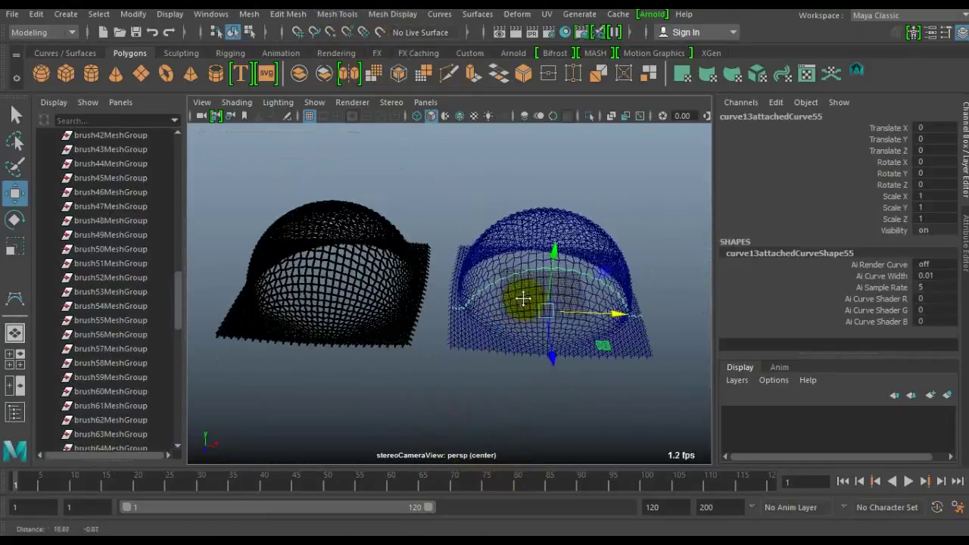
drag(443, 181, 665, 436)
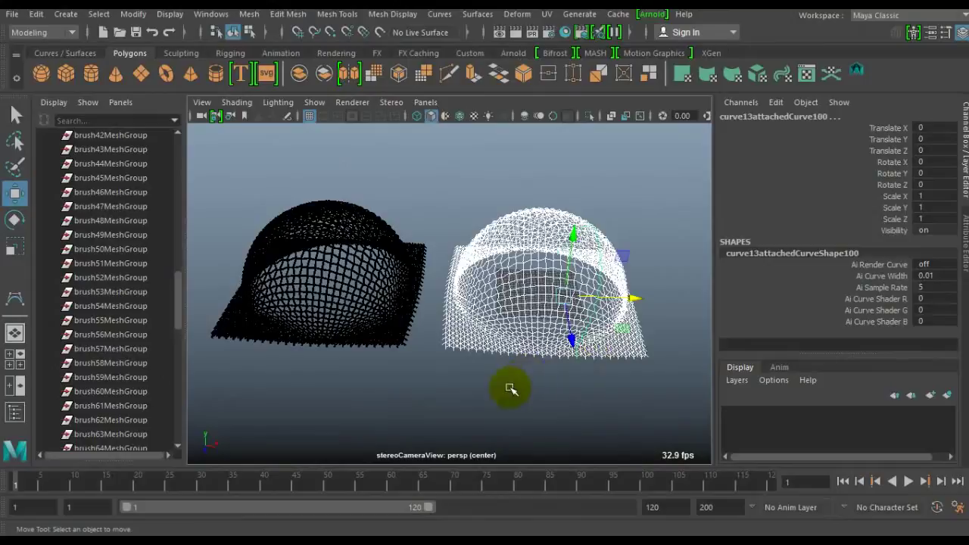
key(Delete)
drag(262, 158, 613, 440)
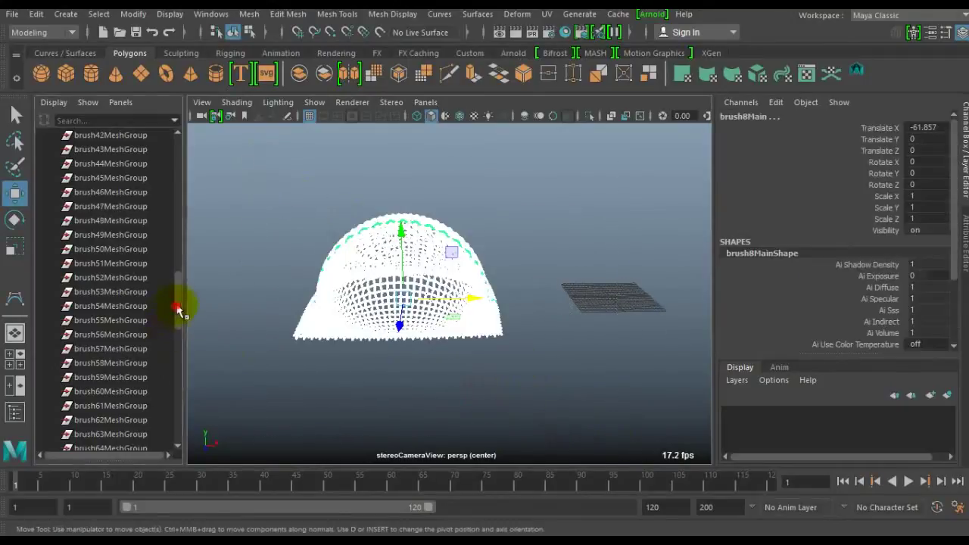
drag(176, 311, 186, 146)
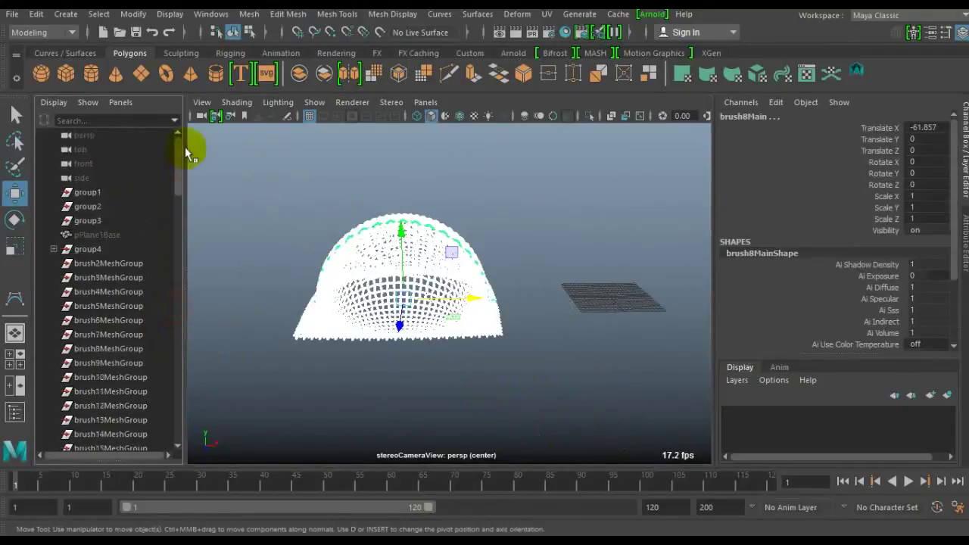
Step: Check group4 and group5 in the Outliner, then select brush101MeshGroup
click(53, 249)
click(53, 249)
scroll(75, 270, down, 5)
scroll(113, 363, down, 5)
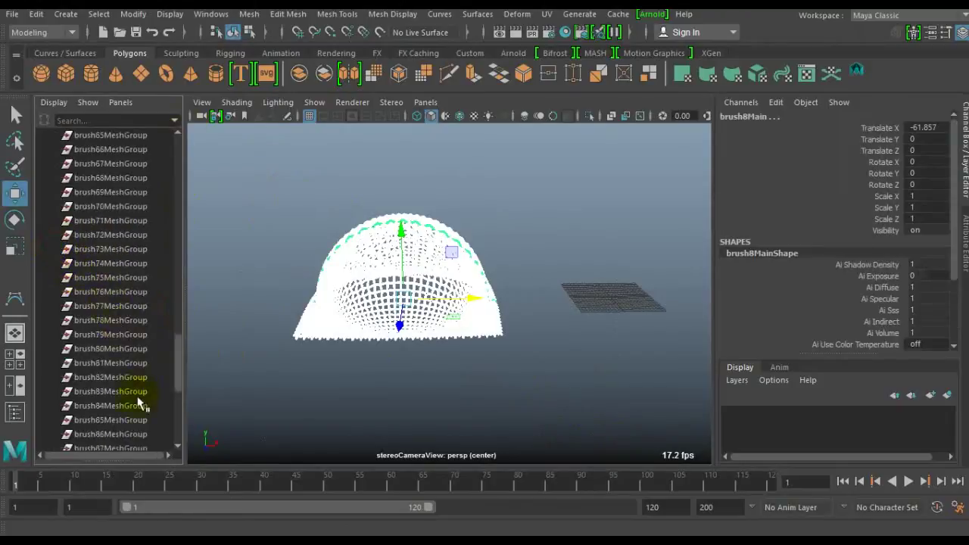
click(53, 406)
click(53, 407)
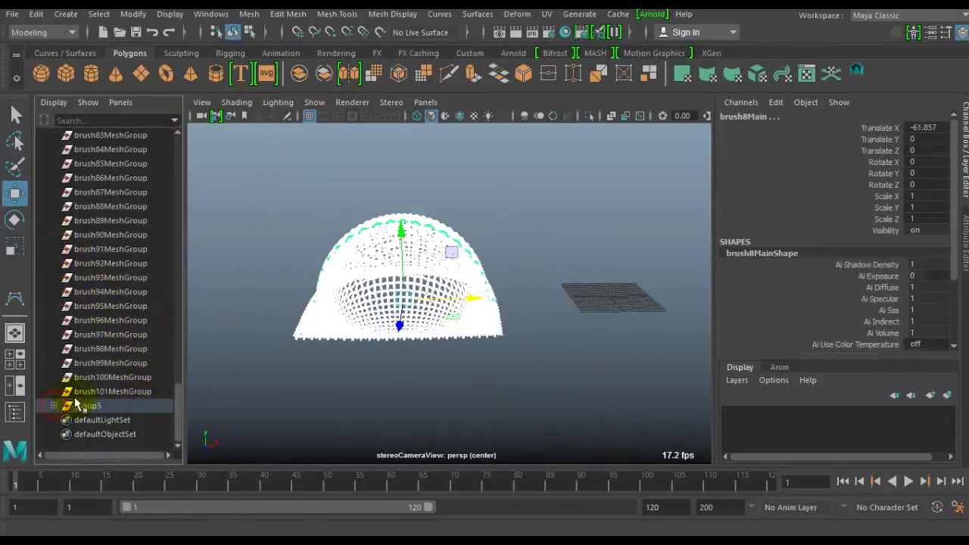
click(95, 391)
scroll(168, 345, up, 10)
scroll(132, 206, up, 10)
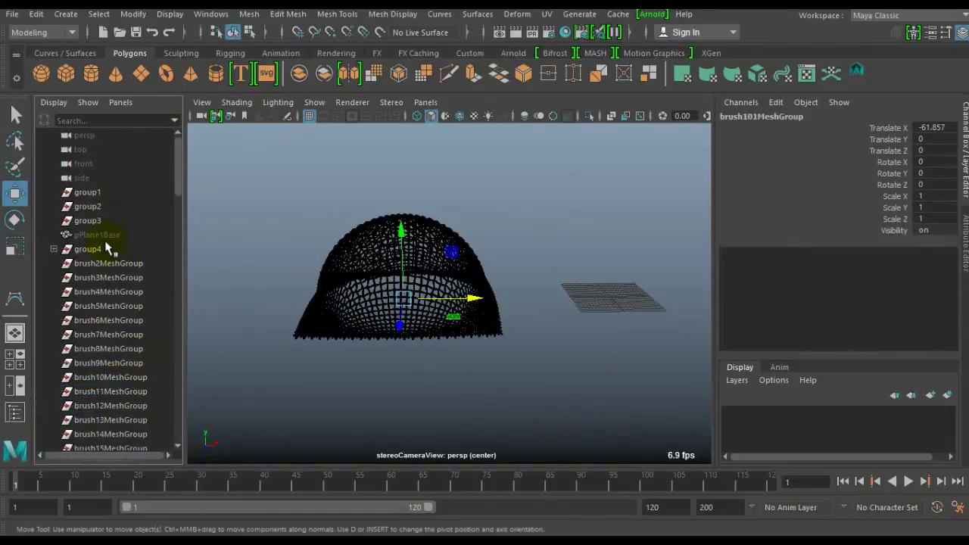
Step: Extend the Outliner selection across all brush mesh groups, brush2 through brush101MeshGroup
click(85, 193)
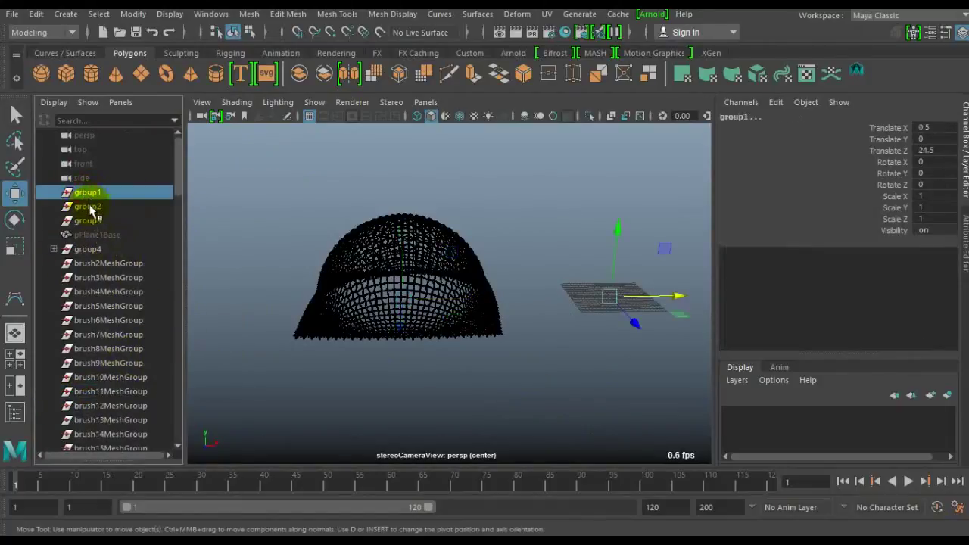
ctrl+click(88, 207)
scroll(111, 369, down, 10)
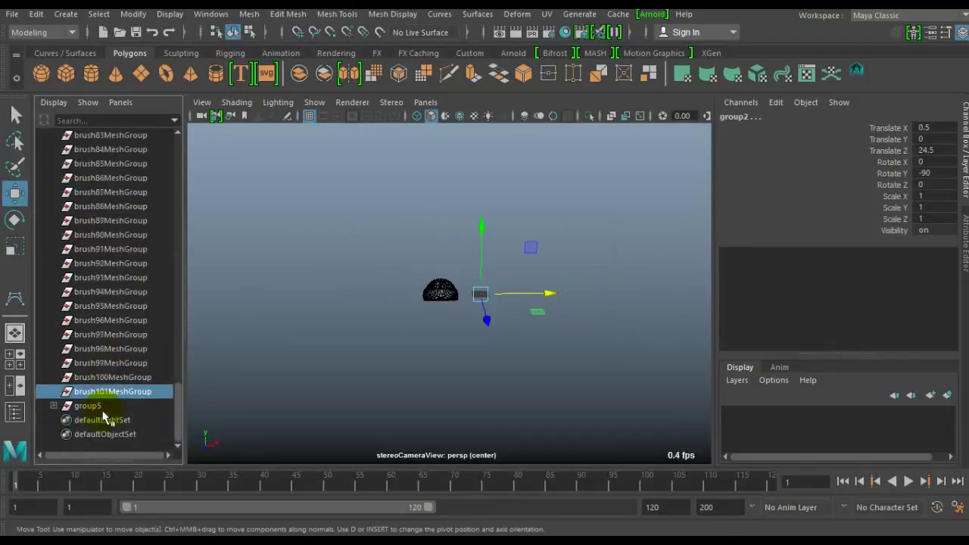
shift+click(104, 379)
shift+click(110, 191)
scroll(108, 277, up, 10)
shift+click(112, 236)
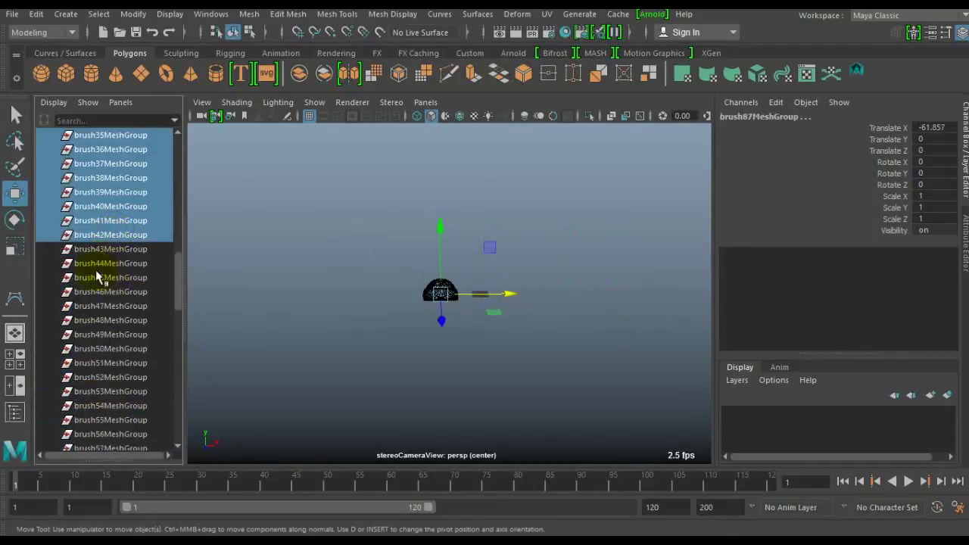
shift+click(100, 348)
shift+click(106, 394)
scroll(106, 379, down, 5)
shift+click(121, 289)
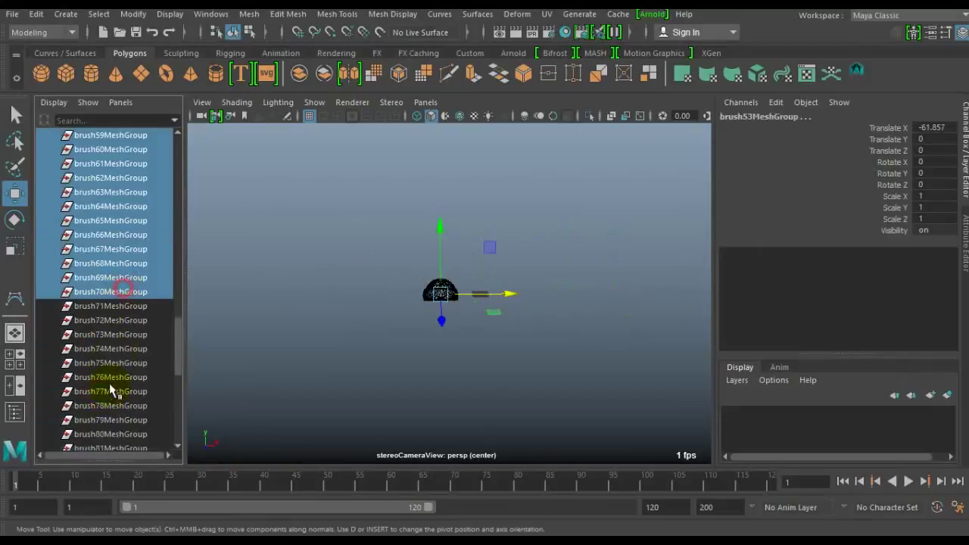
shift+click(110, 390)
scroll(110, 371, down, 5)
shift+click(129, 163)
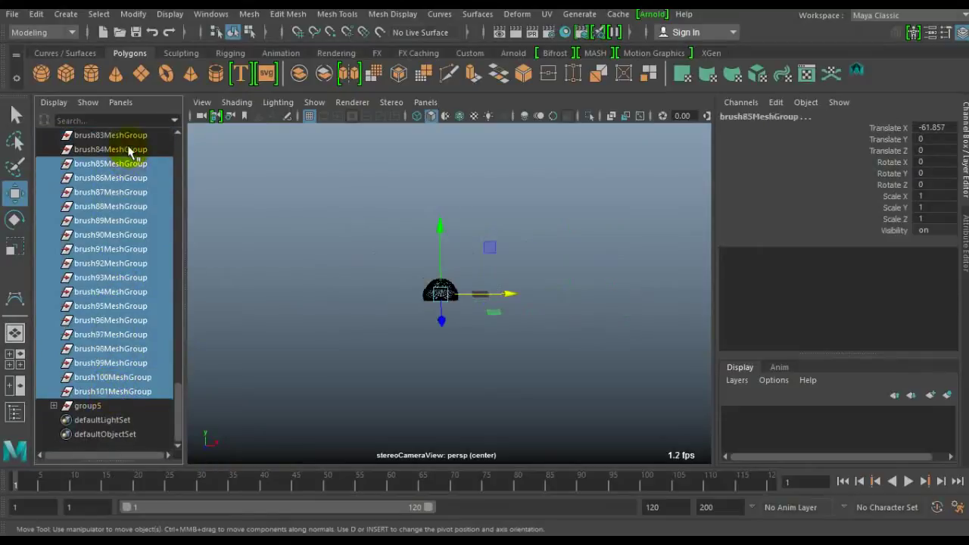
scroll(129, 227, up, 3)
scroll(121, 303, up, 2)
shift+click(108, 344)
shift+click(112, 363)
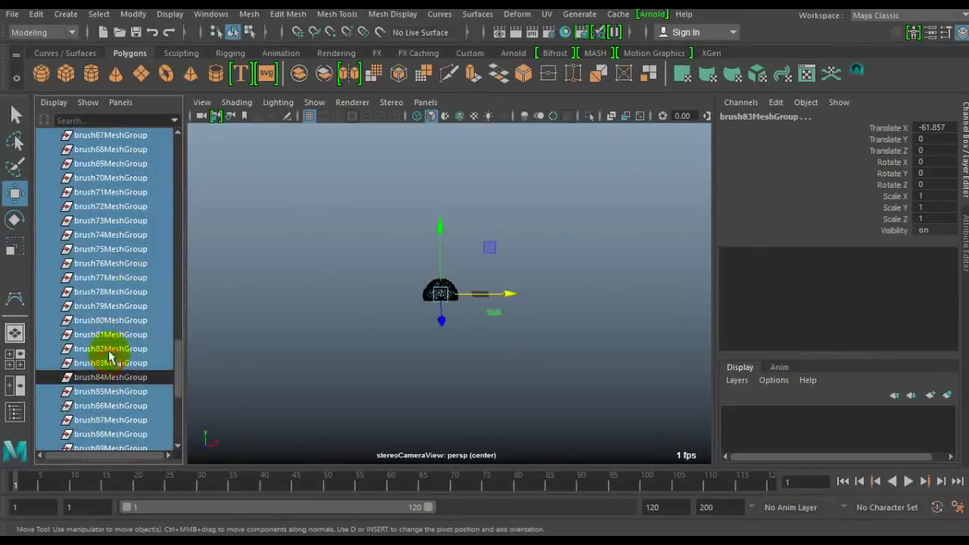
shift+click(108, 378)
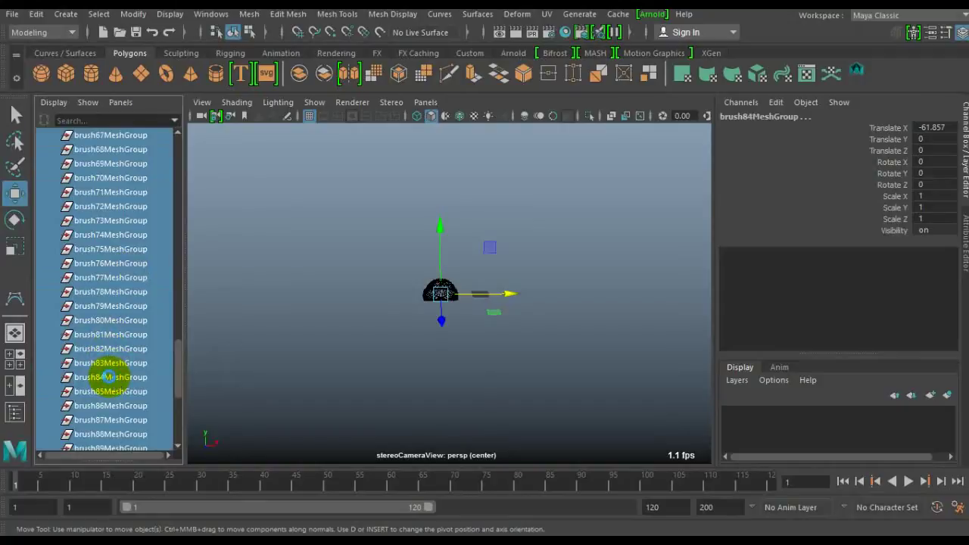
Step: Group the selected brush mesh groups into group5 and select it
key(ctrl+g)
click(190, 360)
click(79, 191)
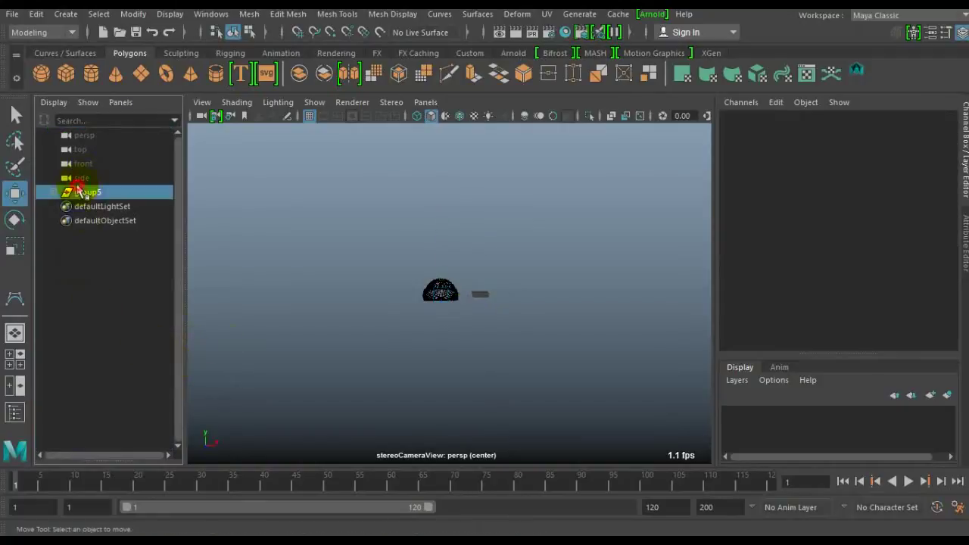
scroll(530, 292, up, 3)
scroll(500, 303, up, 4)
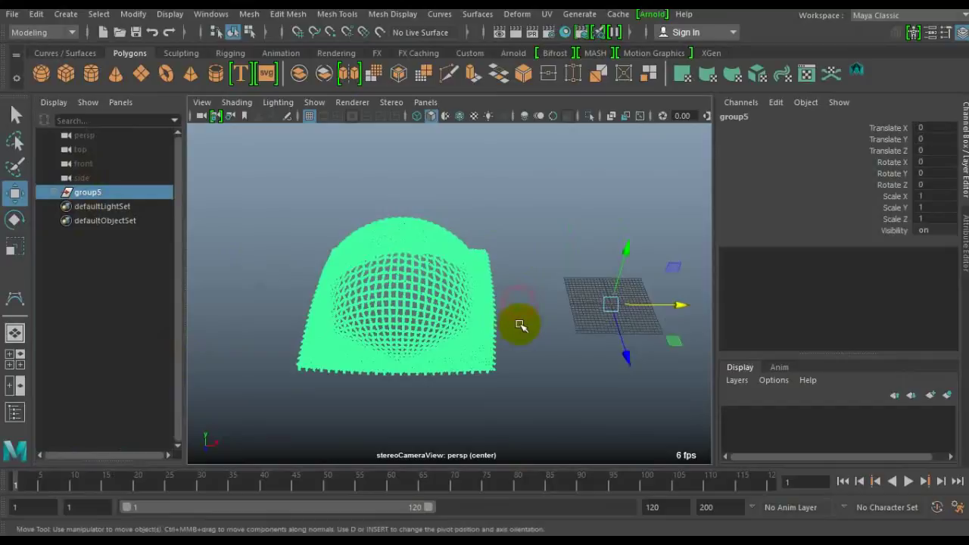
Step: Center group5's pivot and move it 65.342 along X
click(148, 15)
click(182, 114)
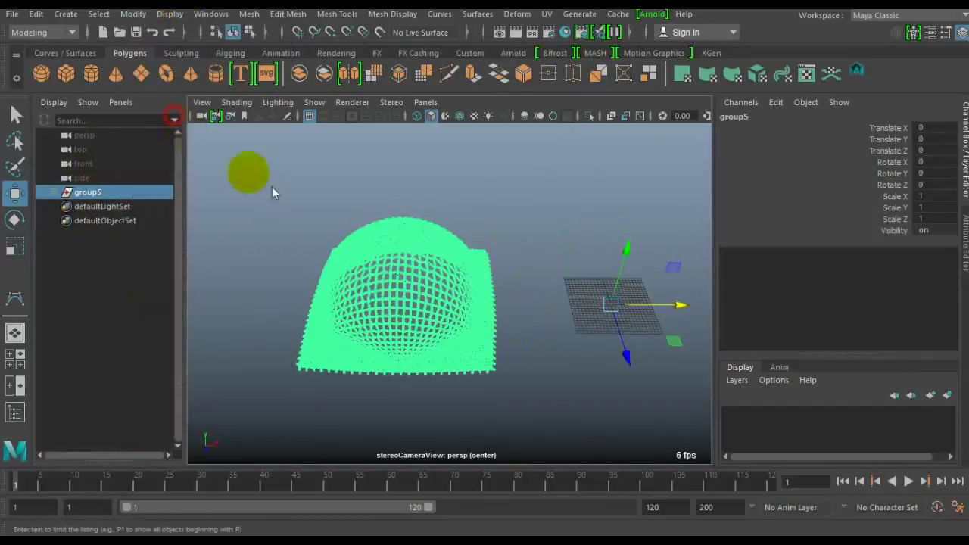
drag(470, 271, 648, 308)
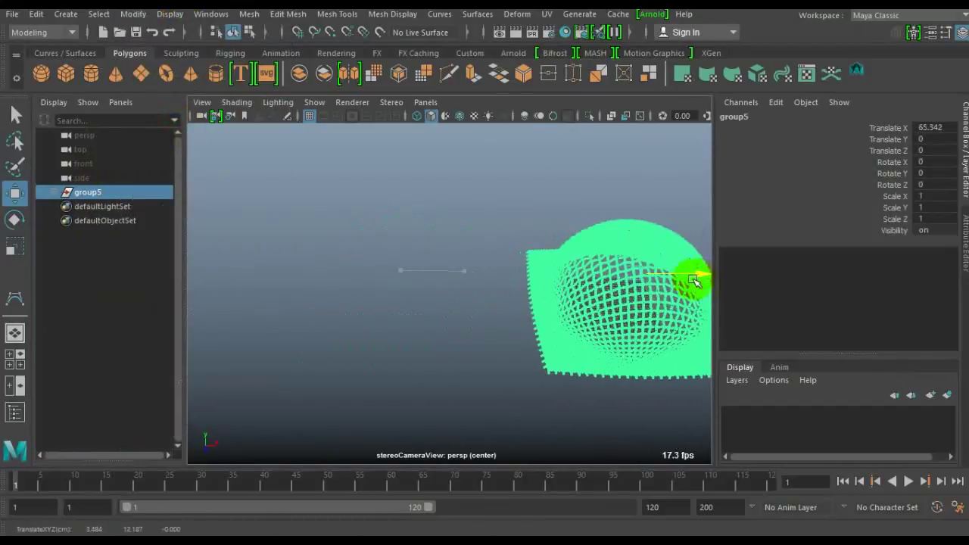
click(648, 309)
scroll(580, 307, up, 5)
scroll(513, 304, down, 2)
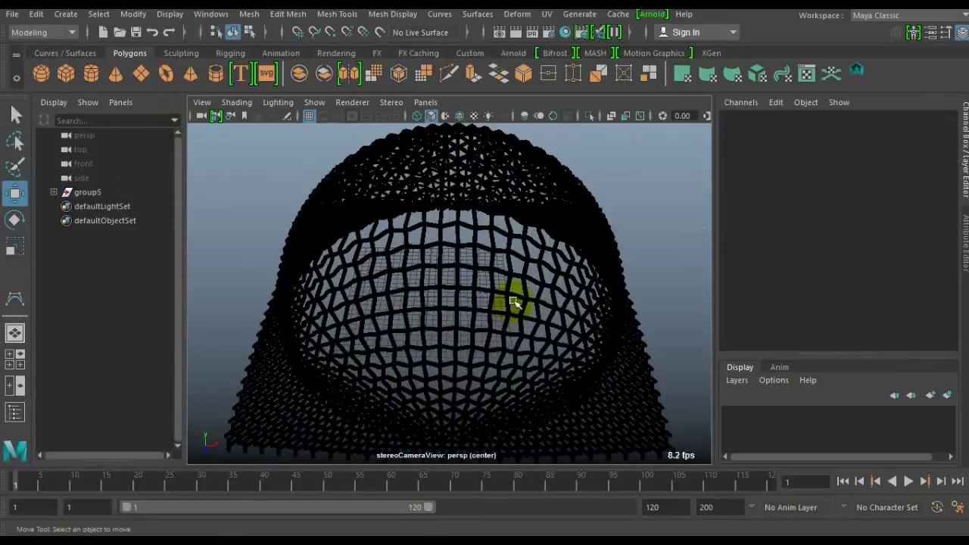
Step: Assign a new Lambert material, lambert3, to the whole group5 mesh so it shades grey
right_click(486, 296)
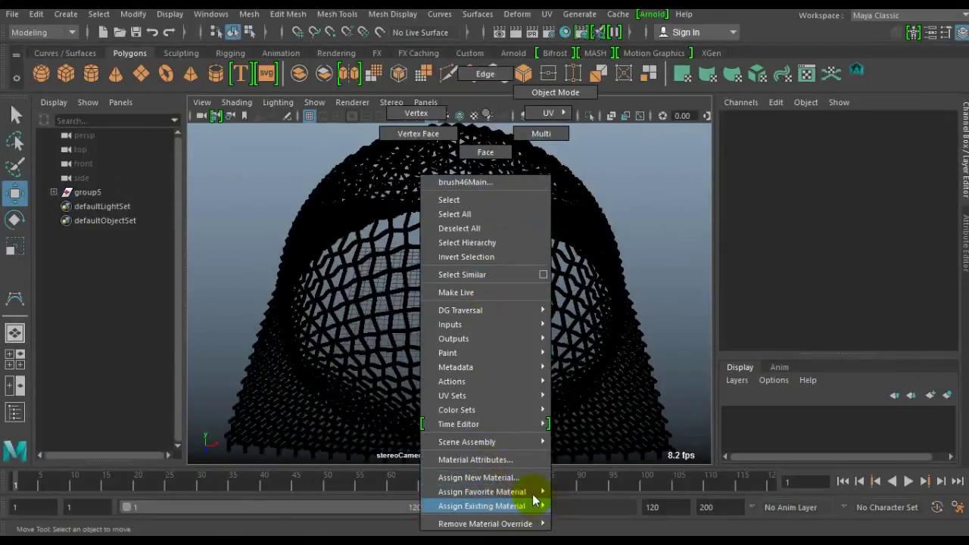
mouse_move(482, 491)
click(593, 428)
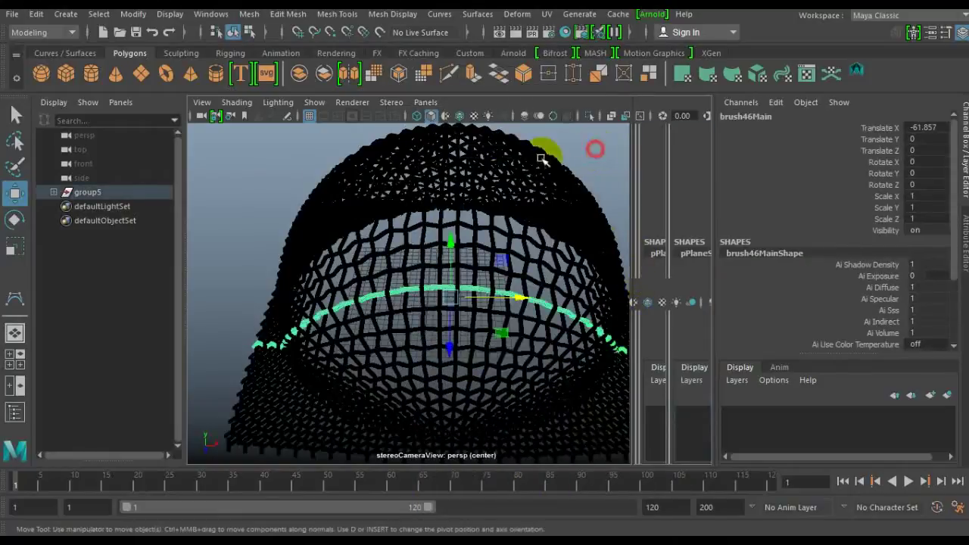
click(89, 192)
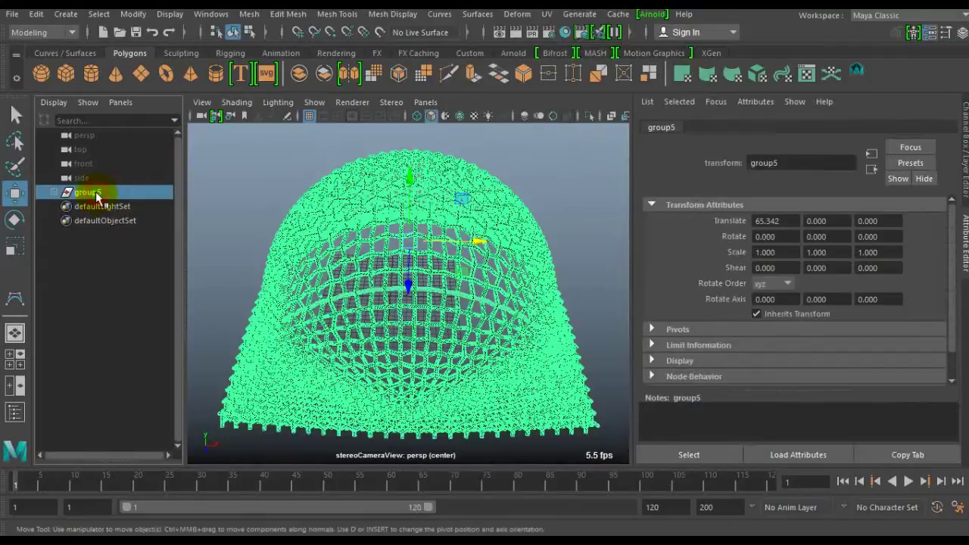
right_drag(312, 282, 361, 494)
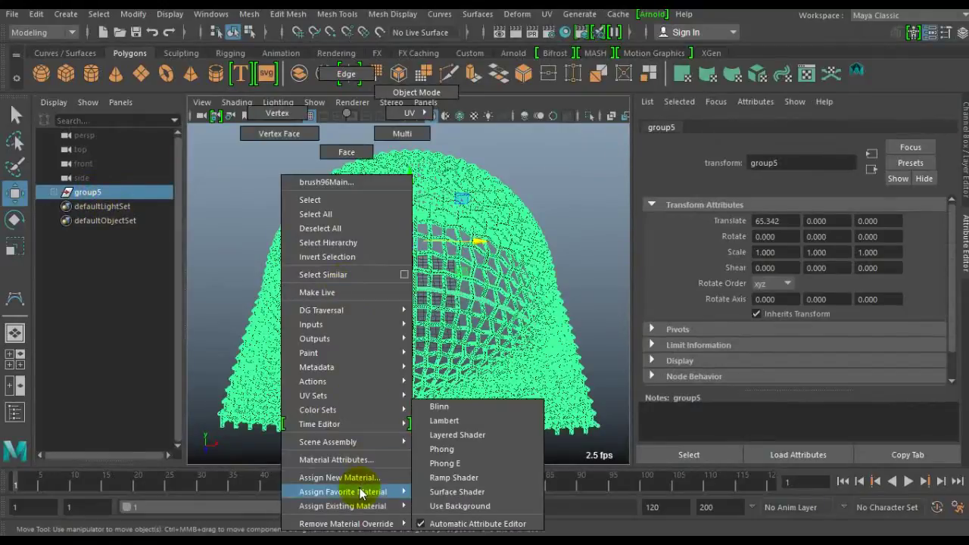
click(442, 421)
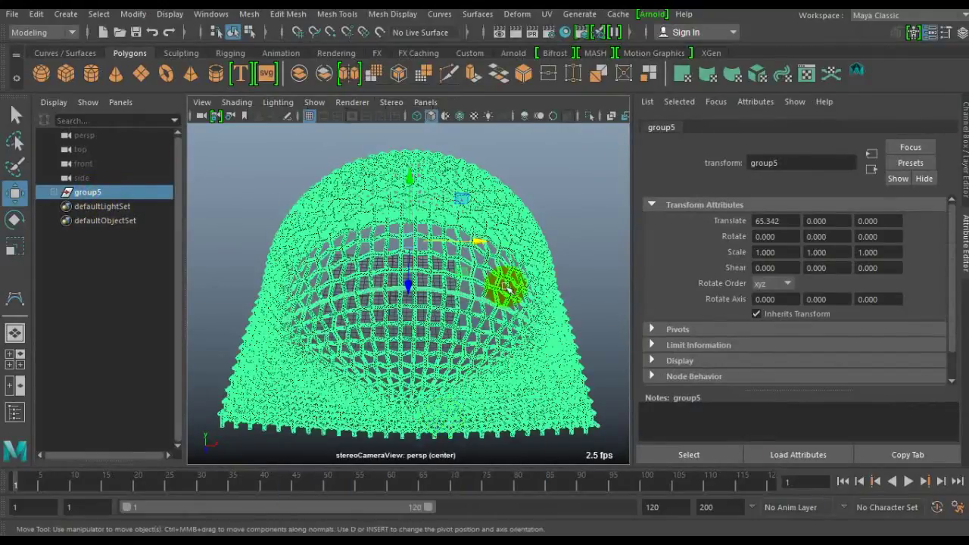
mouse_move(545, 283)
alt+mouse_down()
mouse_move(537, 266)
mouse_move(581, 268)
mouse_move(554, 275)
alt+mouse_up()
click(444, 353)
Step: Select the dome's brush meshes and combine them into a single mesh, brush17Main
key(space)
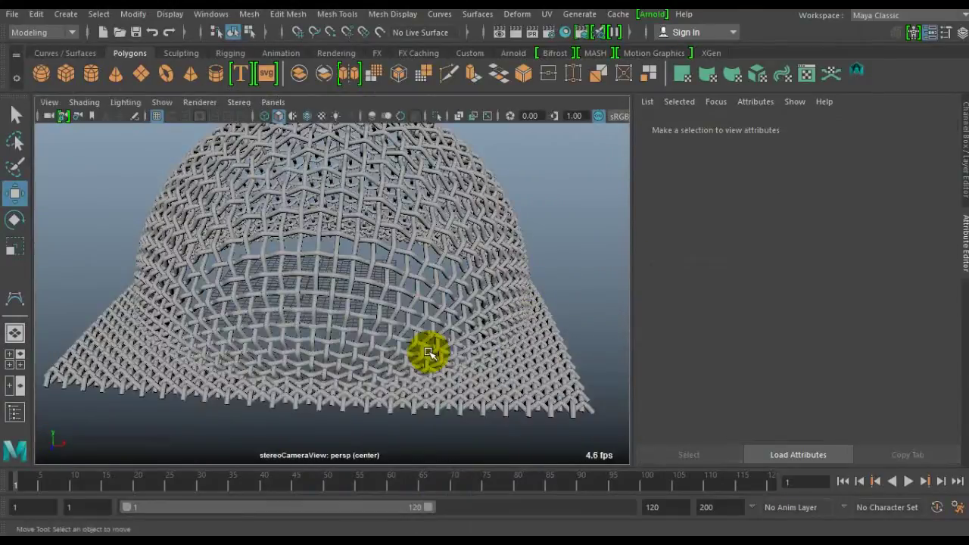
mouse_move(411, 298)
alt+mouse_down()
mouse_move(508, 288)
mouse_move(406, 298)
alt+mouse_up()
mouse_move(407, 298)
alt+right_down()
mouse_move(401, 331)
mouse_move(357, 329)
alt+right_up()
click(229, 209)
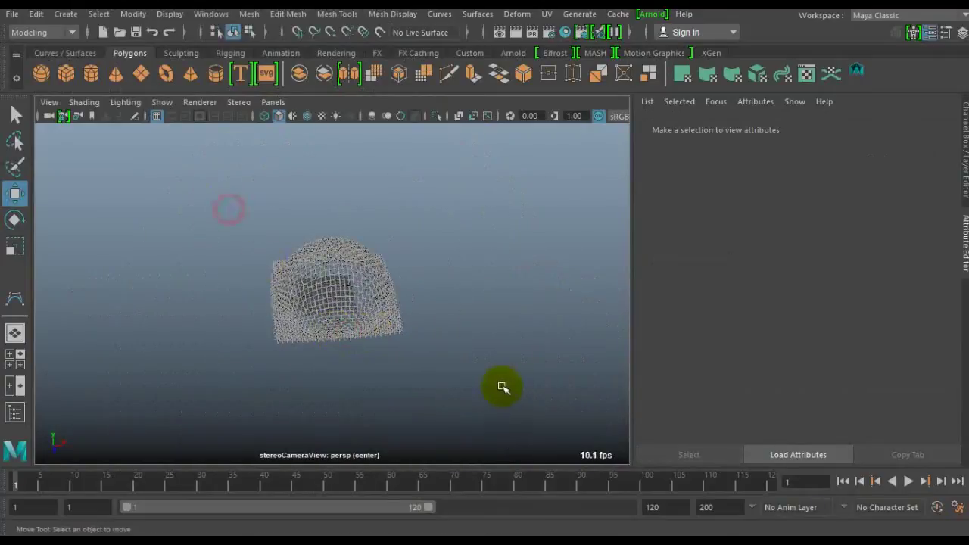
drag(230, 209, 502, 388)
click(297, 17)
click(286, 71)
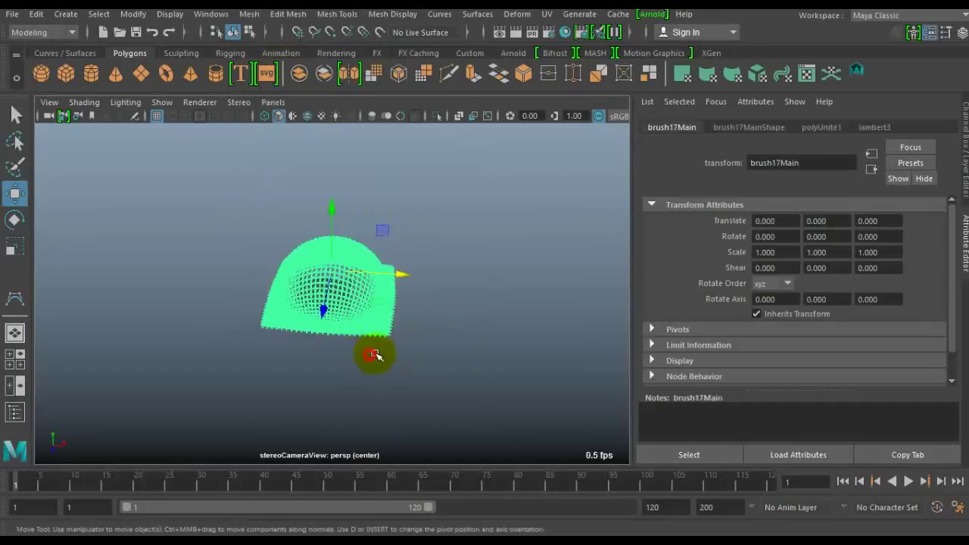
click(396, 351)
Step: Orbit to a side view of the combined dome and return to the four-view layout
right_click(393, 145)
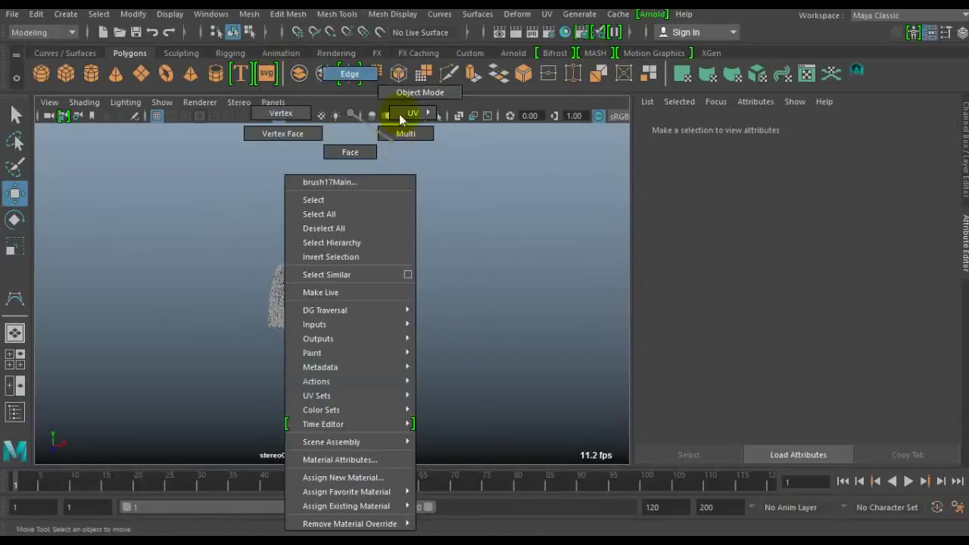
scroll(411, 259, up, 5)
alt+drag(414, 331, 400, 309)
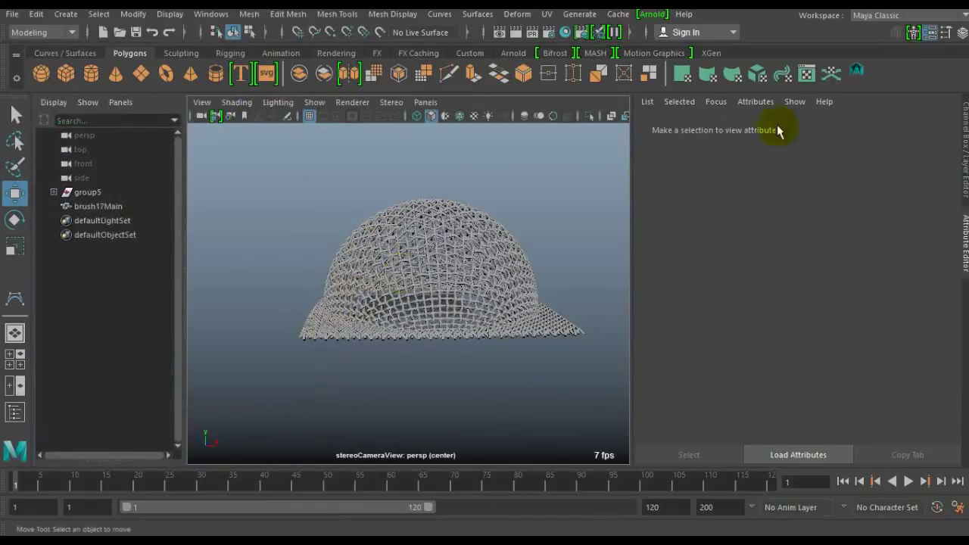
click(15, 361)
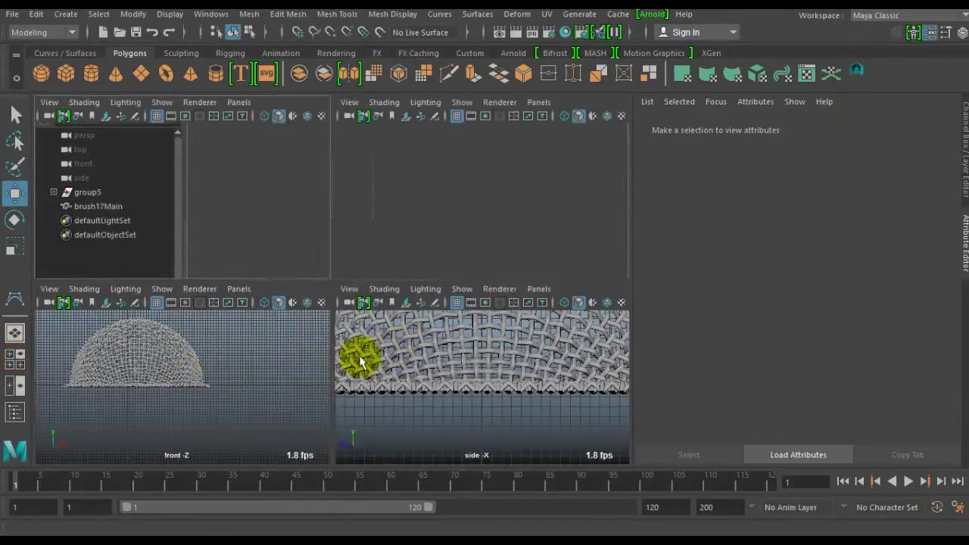
Step: In the maximized front view, switch brush17Main to vertex mode and select the bottom rim rows
key(space)
alt+middle_drag(308, 338, 522, 396)
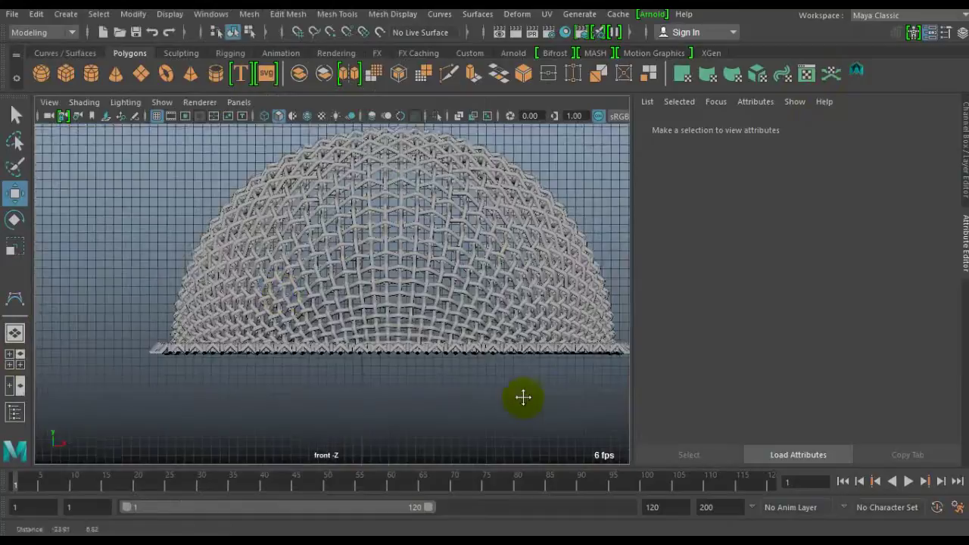
right_click(288, 296)
click(233, 114)
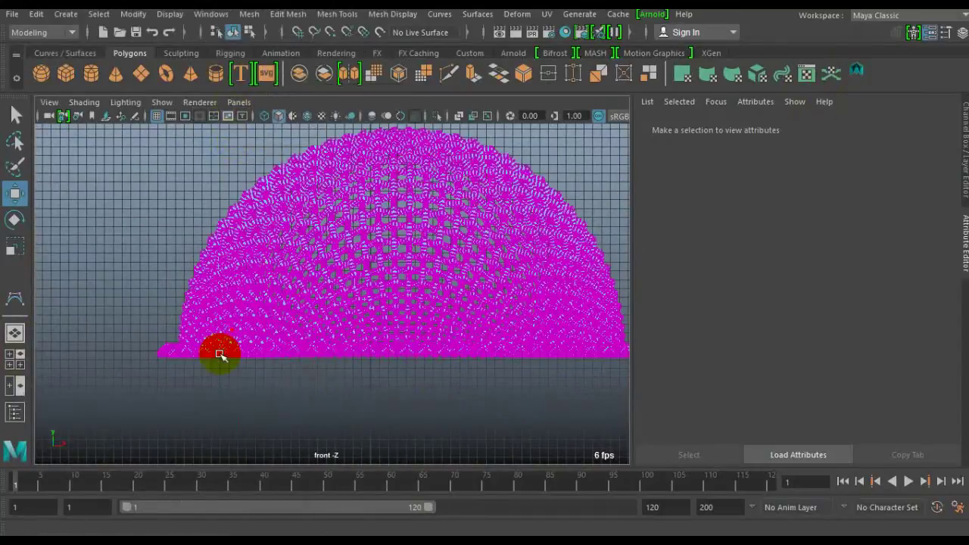
alt+middle_drag(195, 346, 130, 335)
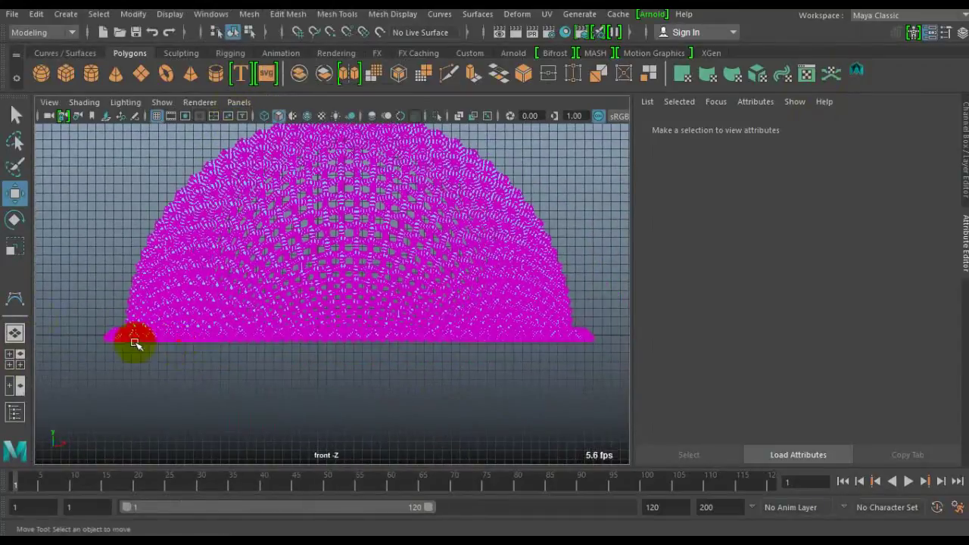
drag(99, 331, 596, 324)
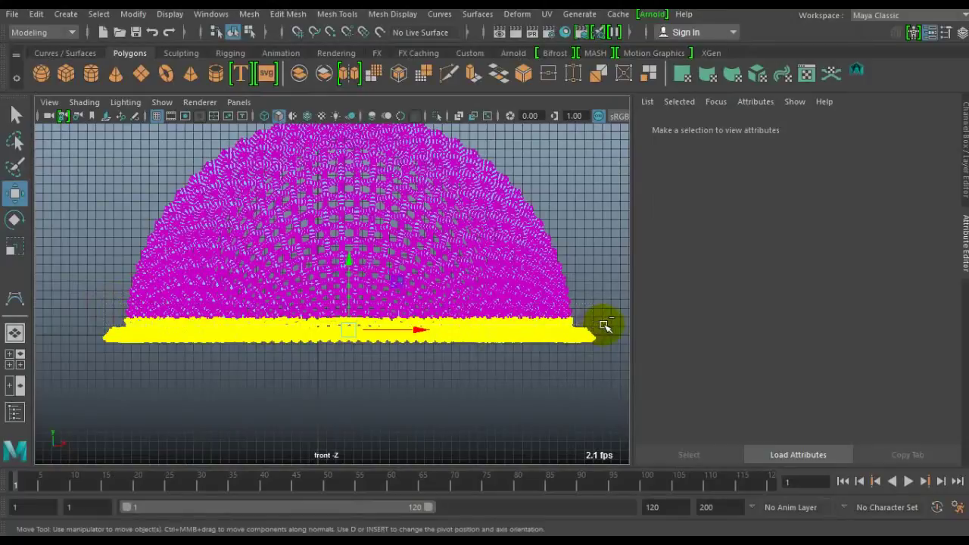
drag(434, 355, 211, 343)
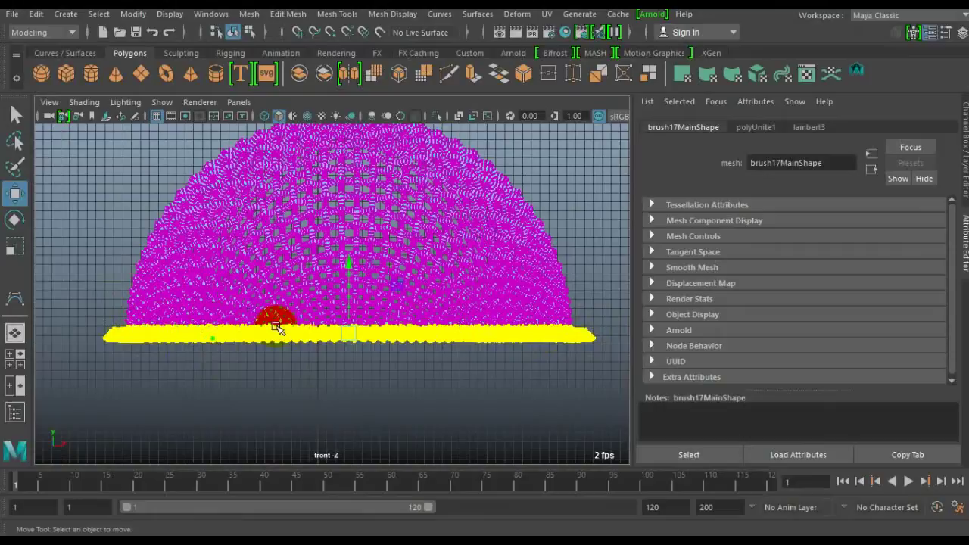
mouse_move(360, 269)
mouse_down()
mouse_move(374, 256)
mouse_move(288, 264)
mouse_move(322, 263)
mouse_up()
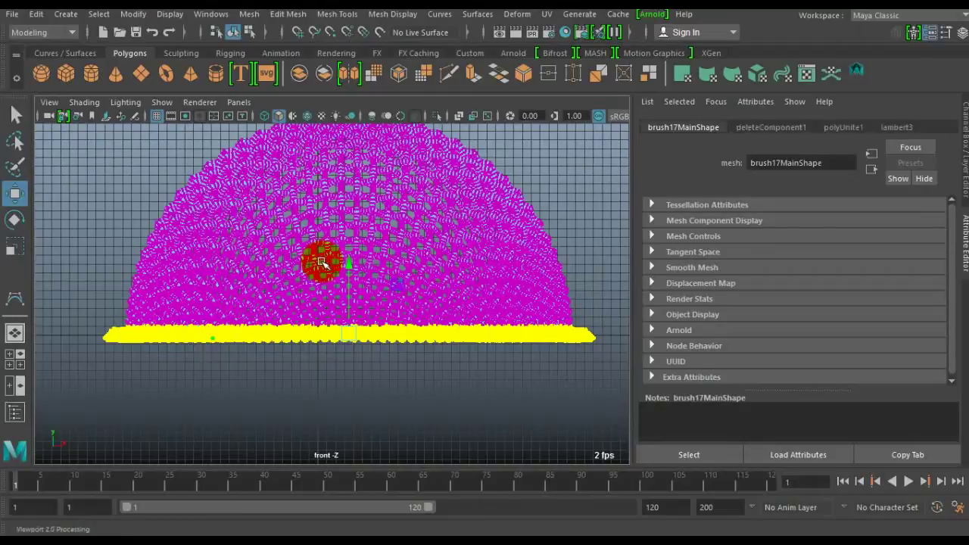
key(space)
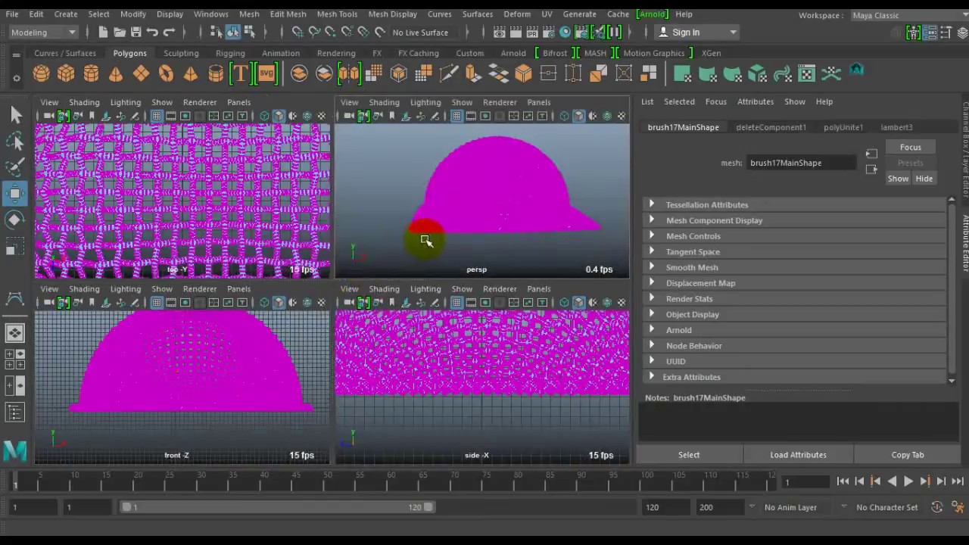
Step: Select the flat rim vertices in the front view and delete them
click(434, 239)
alt+drag(441, 258, 432, 249)
right_drag(217, 378, 163, 130)
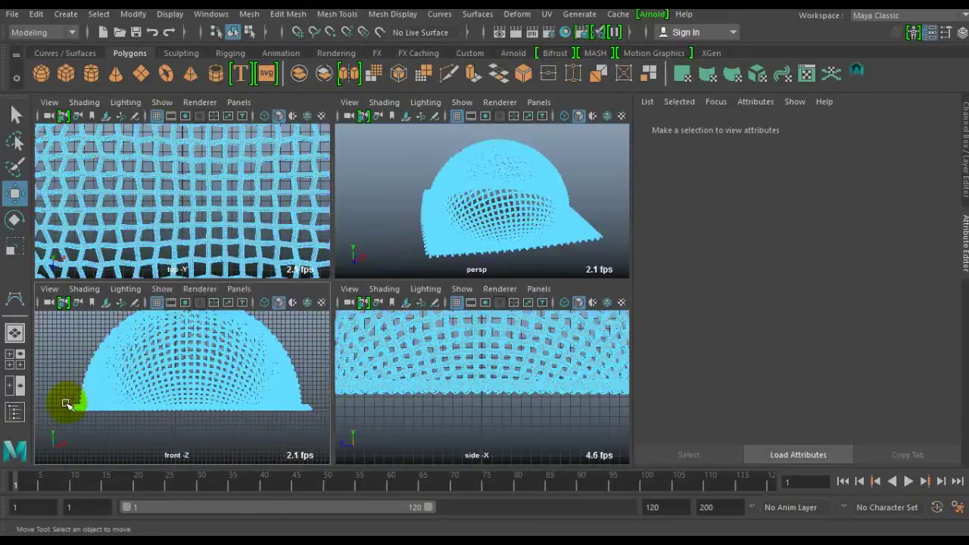
drag(67, 401, 315, 441)
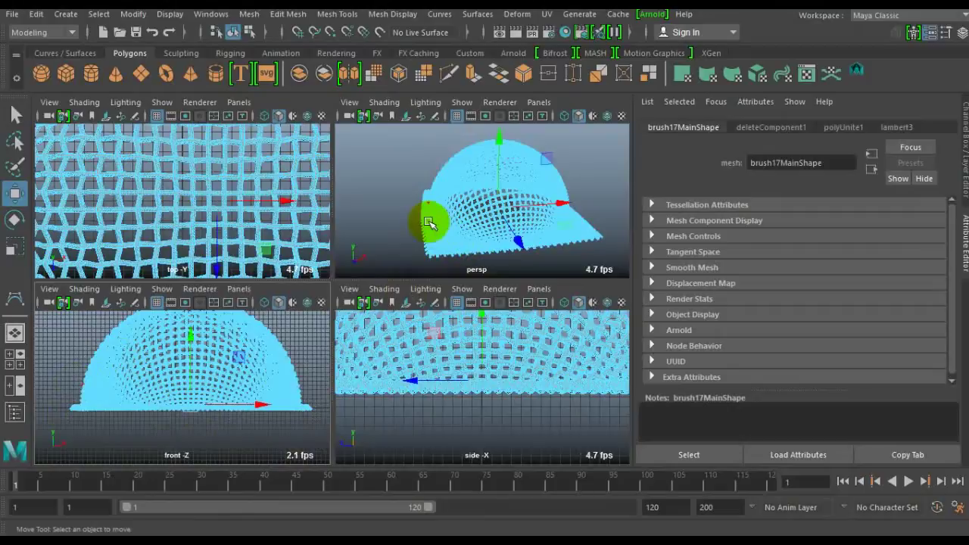
drag(433, 221, 436, 198)
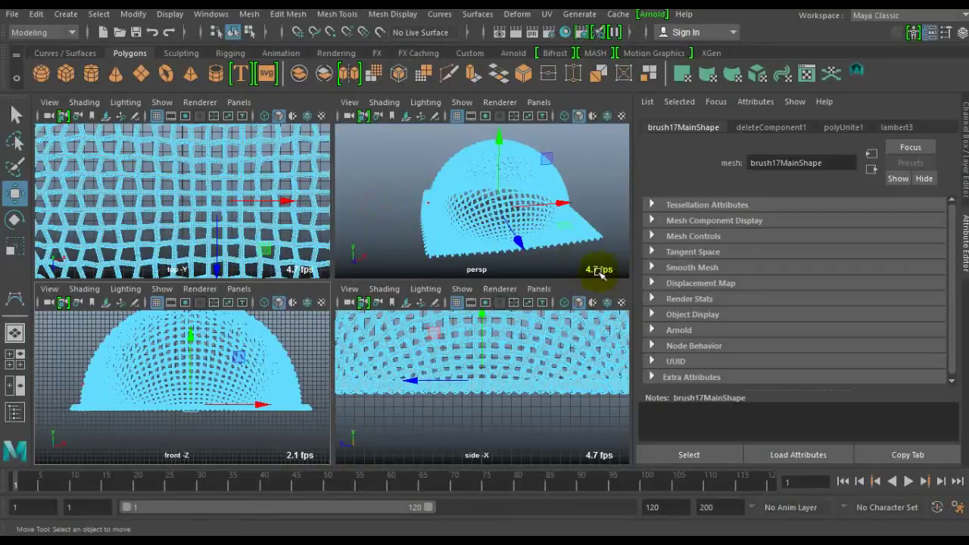
key(Delete)
Step: Maximize the perspective view and orbit around the trimmed hemisphere
alt+drag(519, 237, 529, 206)
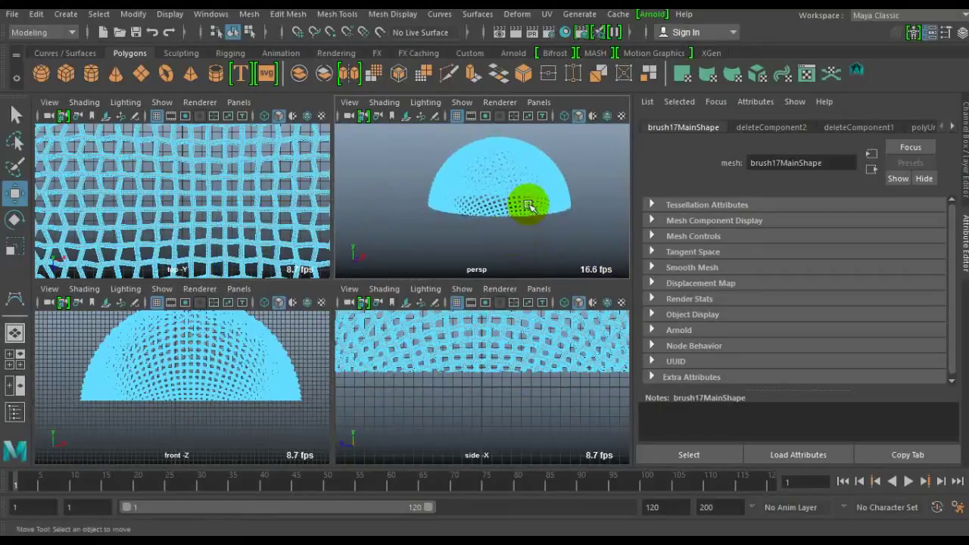
key(space)
click(525, 205)
alt+drag(444, 303, 388, 322)
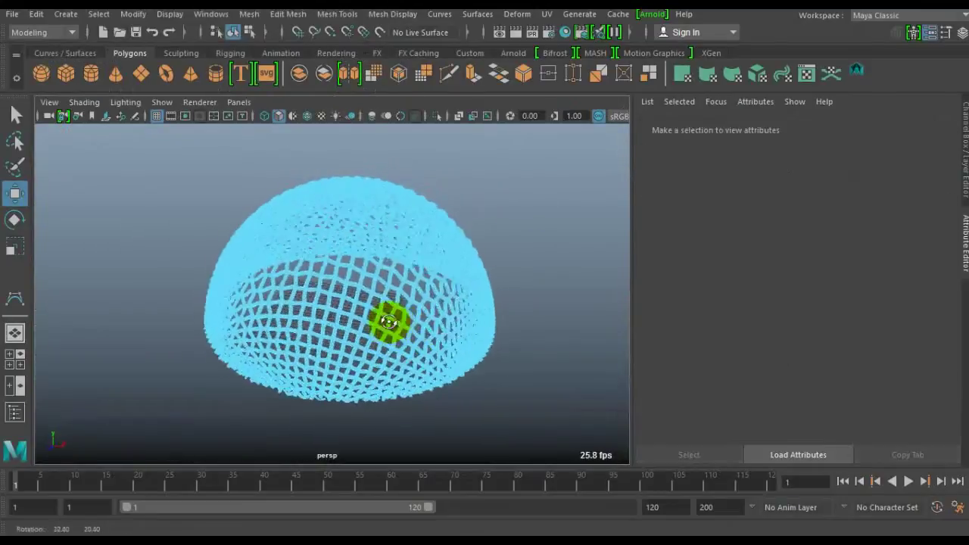
Step: Return to object mode and orbit around the finished chain-link sphere of two dome halves
right_drag(381, 294, 443, 90)
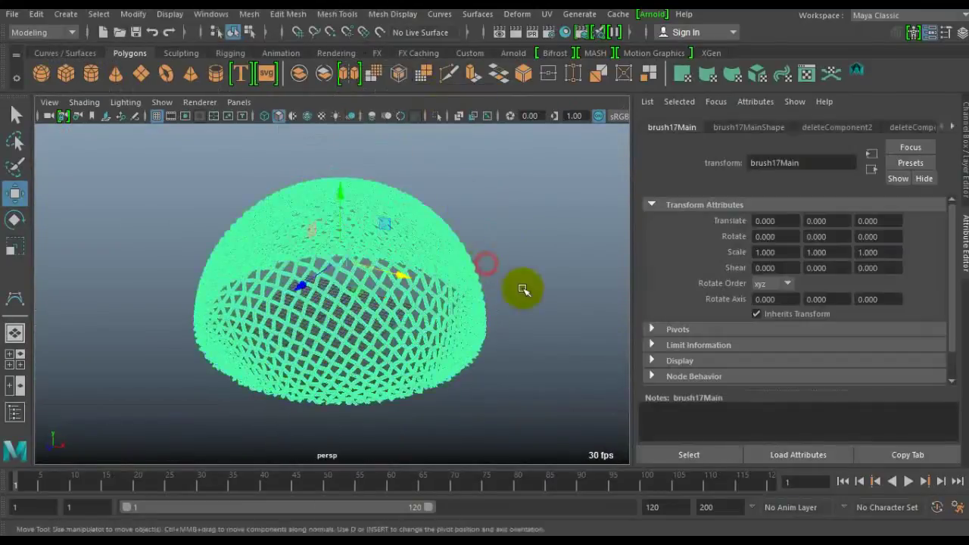
click(523, 289)
mouse_move(545, 323)
alt+mouse_down()
mouse_move(396, 310)
mouse_move(335, 318)
mouse_move(314, 404)
mouse_move(357, 387)
mouse_move(417, 329)
mouse_move(470, 316)
mouse_move(542, 318)
mouse_move(424, 307)
mouse_move(411, 329)
mouse_move(495, 338)
mouse_move(496, 353)
mouse_move(500, 329)
mouse_move(837, 174)
alt+mouse_up()
click(543, 323)
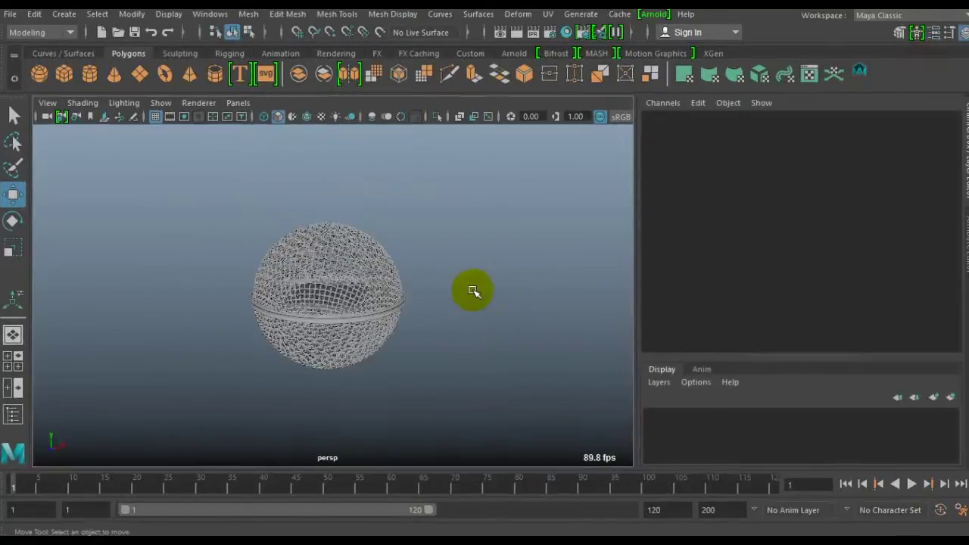
mouse_move(364, 328)
alt+mouse_down()
mouse_move(340, 331)
mouse_move(520, 309)
mouse_move(476, 265)
mouse_move(422, 268)
alt+mouse_up()
click(439, 243)
mouse_move(454, 216)
alt+mouse_down()
mouse_move(463, 260)
mouse_move(399, 245)
alt+mouse_up()
click(369, 281)
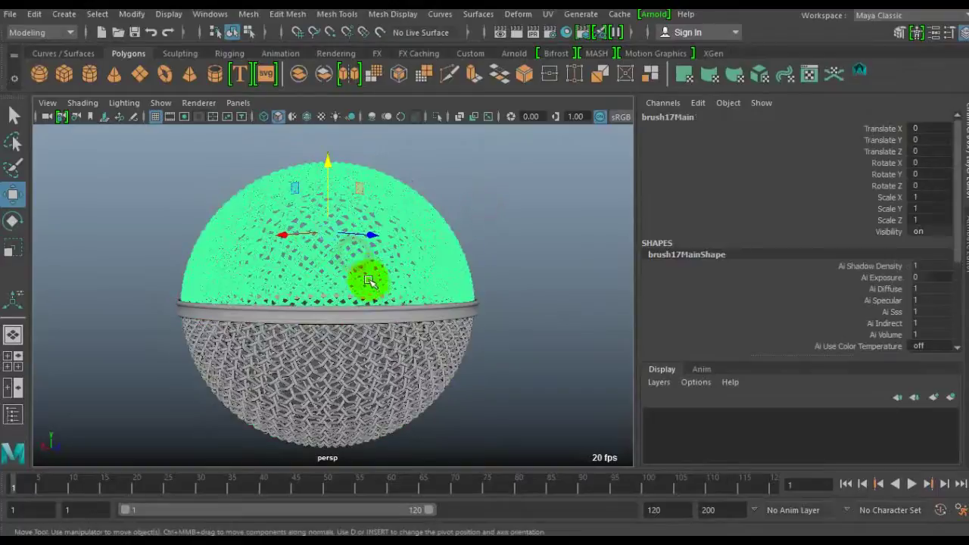
click(325, 320)
alt+drag(325, 320, 299, 357)
mouse_move(298, 357)
alt+right_down()
mouse_move(335, 357)
mouse_move(392, 277)
alt+right_up()
mouse_move(392, 277)
alt+mouse_down()
mouse_move(280, 325)
mouse_move(225, 336)
mouse_move(143, 321)
mouse_move(225, 325)
alt+mouse_up()
alt+right_drag(225, 325, 241, 342)
mouse_move(242, 342)
alt+mouse_down()
mouse_move(238, 318)
mouse_move(250, 360)
alt+mouse_up()
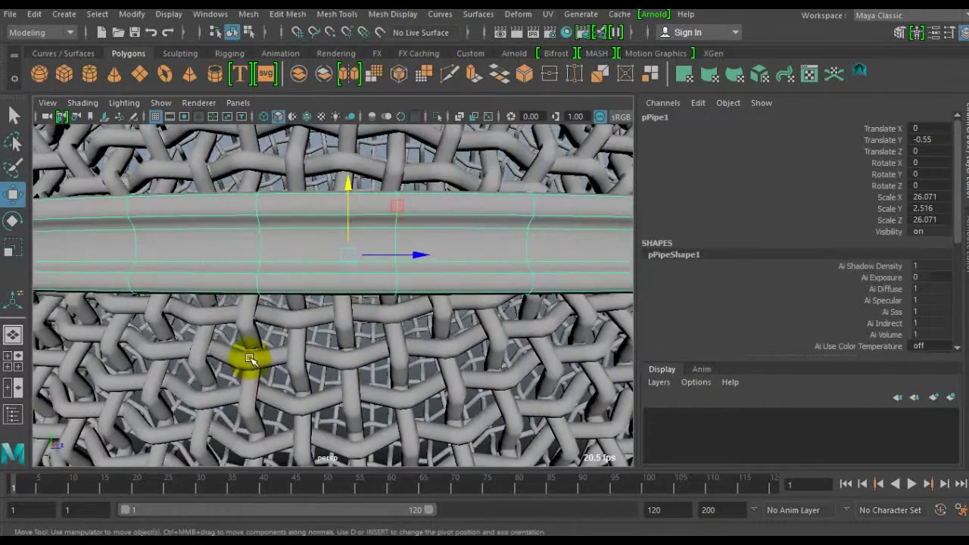
key(f)
mouse_move(310, 352)
alt+mouse_down()
mouse_move(325, 314)
mouse_move(325, 352)
mouse_move(300, 394)
mouse_move(201, 390)
mouse_move(476, 287)
alt+mouse_up()
scroll(483, 274, down, 3)
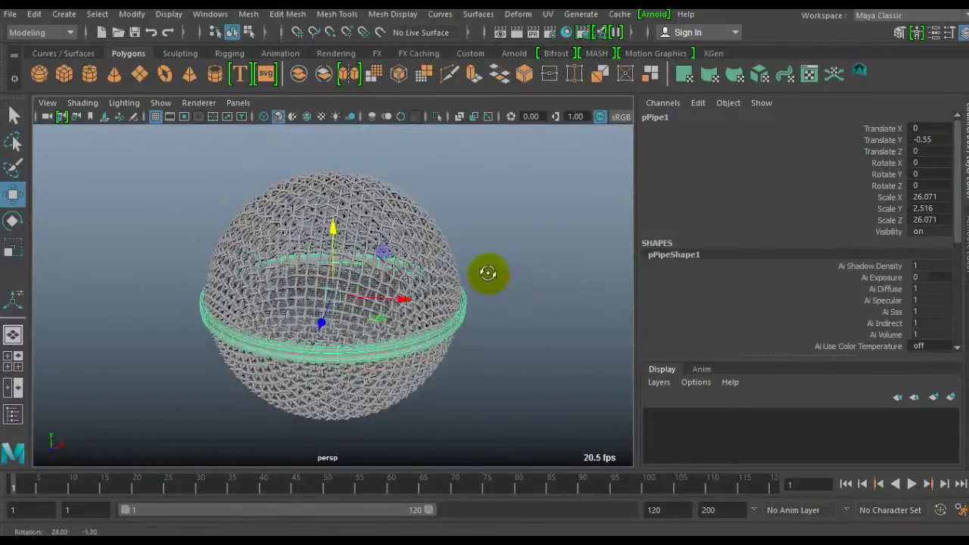
Step: With the Grease Pencil tool, write 'THANKS' beside the sphere
click(134, 118)
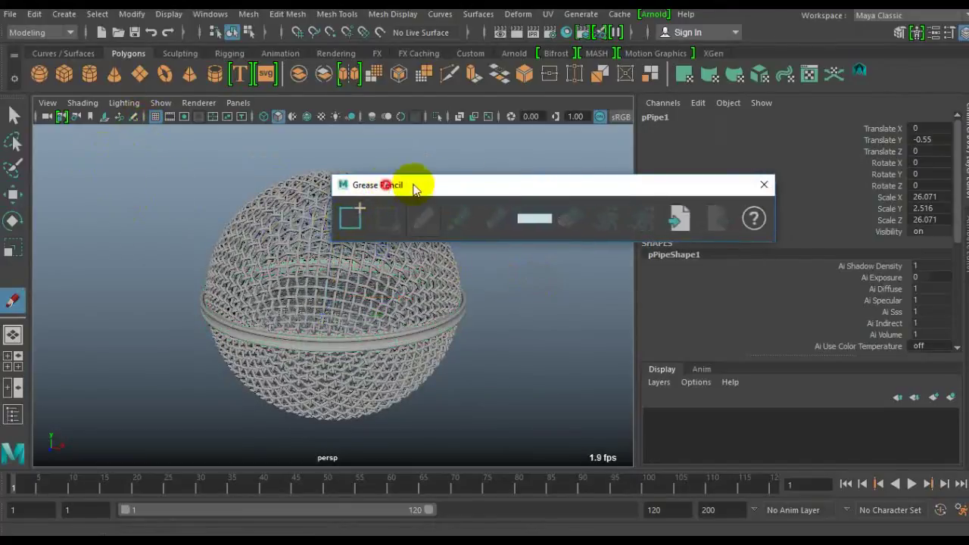
drag(414, 189, 634, 134)
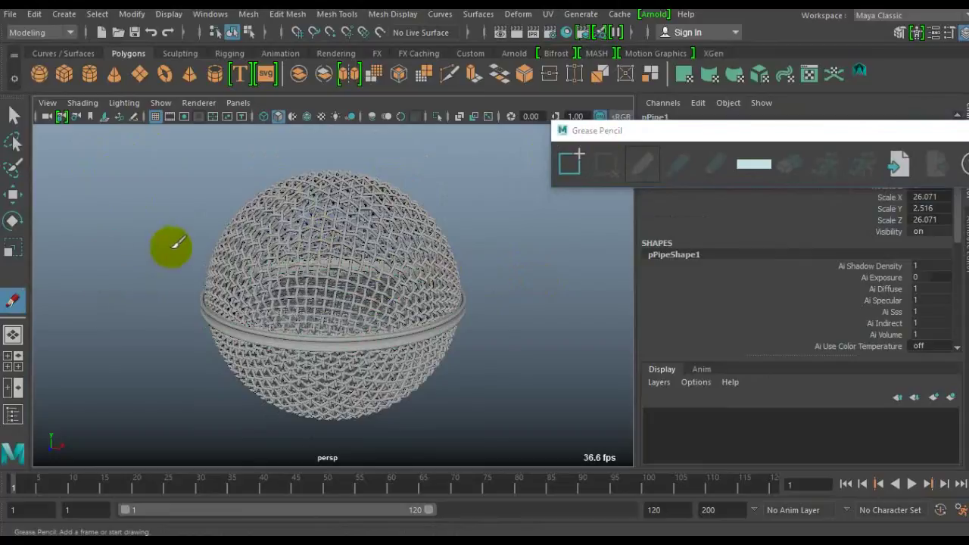
drag(107, 250, 121, 307)
mouse_move(72, 261)
mouse_down()
mouse_move(167, 237)
mouse_move(162, 286)
mouse_move(169, 245)
mouse_move(188, 261)
mouse_move(173, 253)
mouse_up()
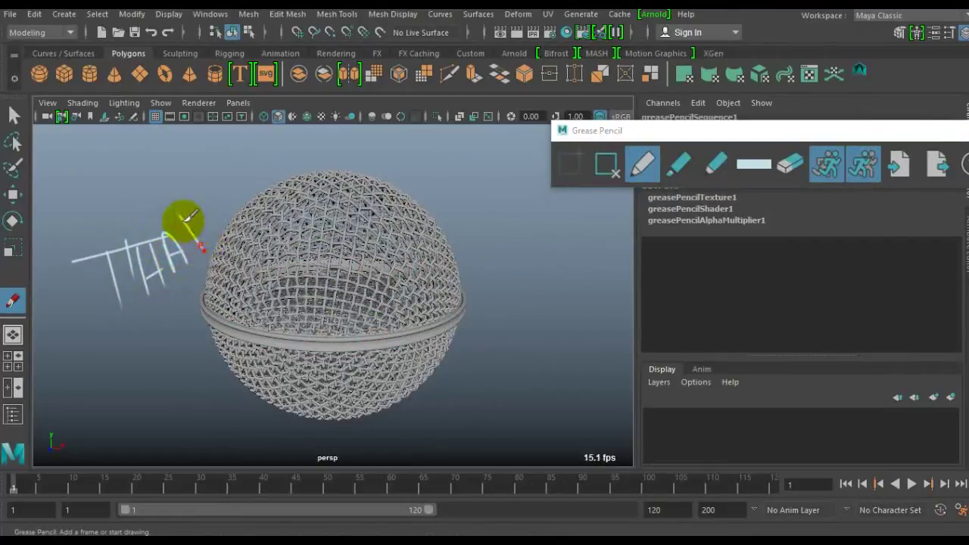
mouse_move(181, 215)
mouse_down()
mouse_move(217, 225)
mouse_move(208, 199)
mouse_move(223, 188)
mouse_move(242, 212)
mouse_move(249, 177)
mouse_move(234, 195)
mouse_move(259, 220)
mouse_up()
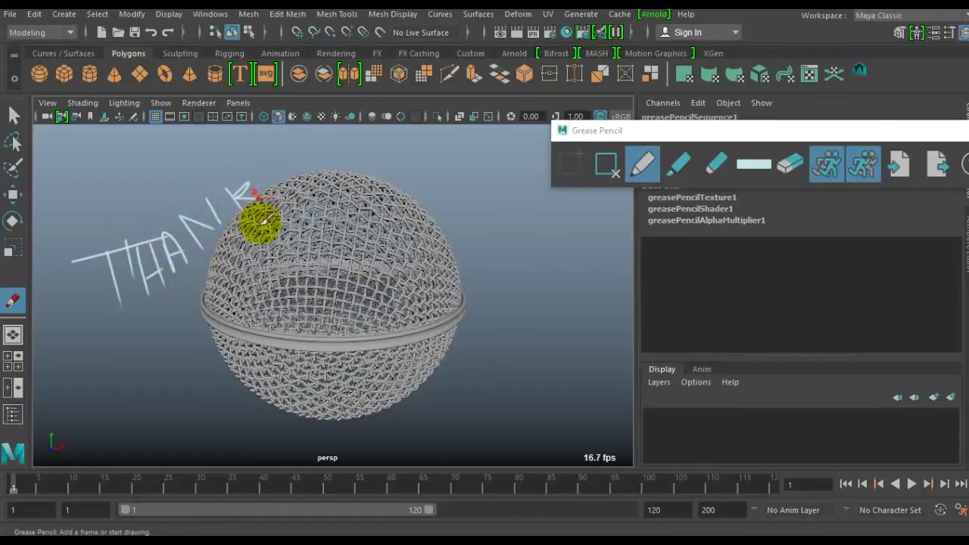
drag(297, 159, 259, 184)
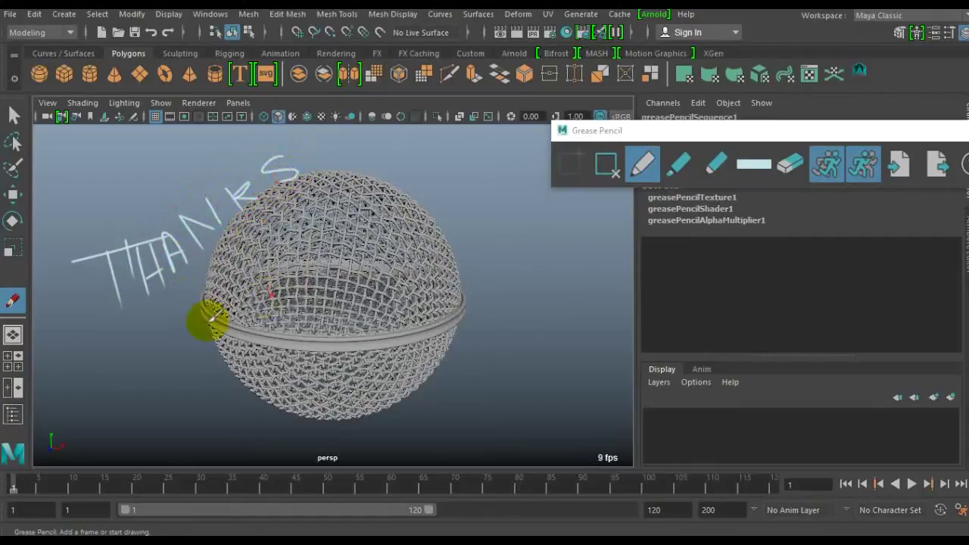
Step: Write 'LIKE' below the sphere and close the Grease Pencil tools
drag(170, 351, 197, 388)
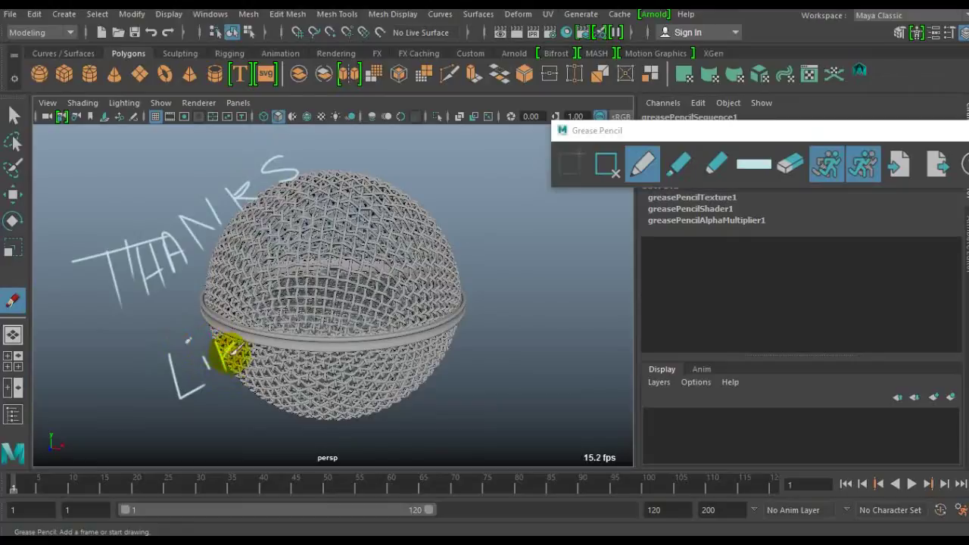
drag(227, 348, 252, 319)
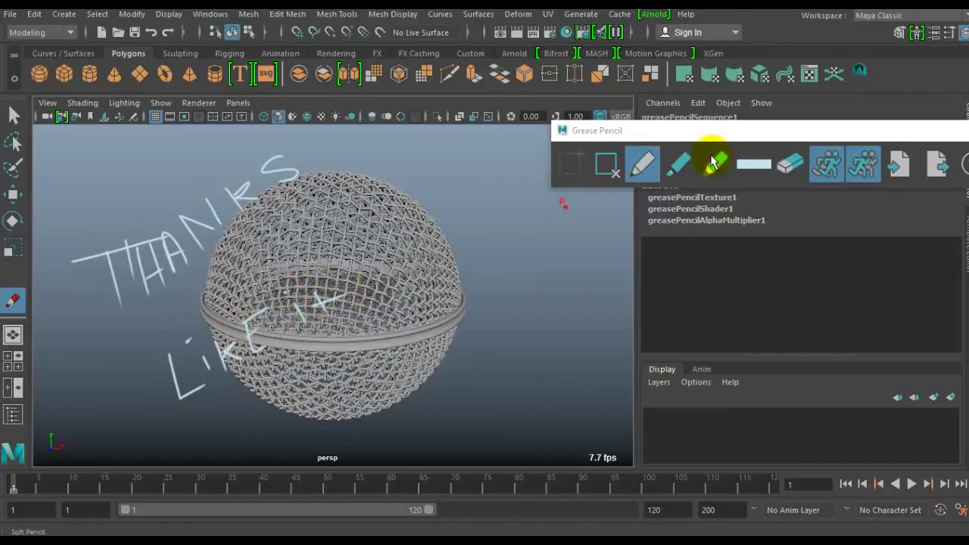
drag(683, 130, 610, 201)
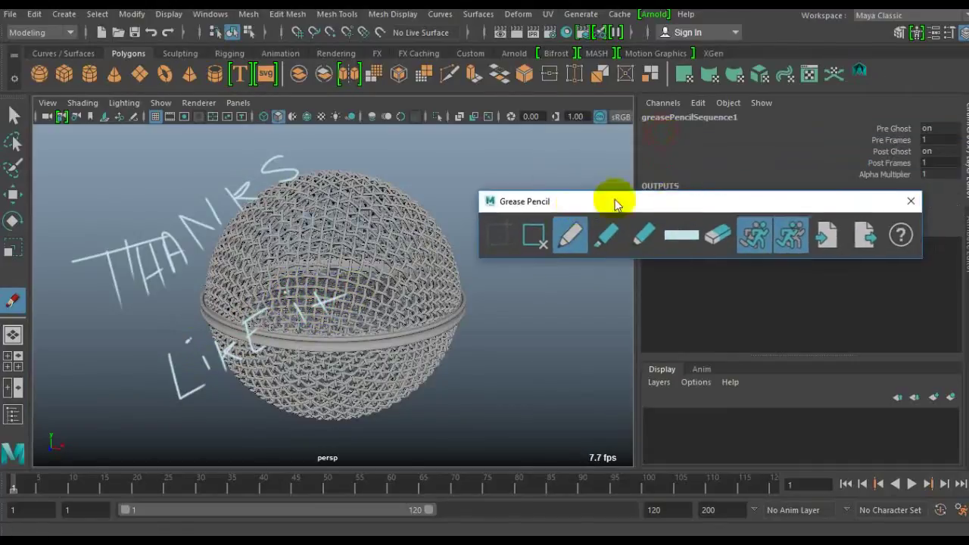
click(912, 202)
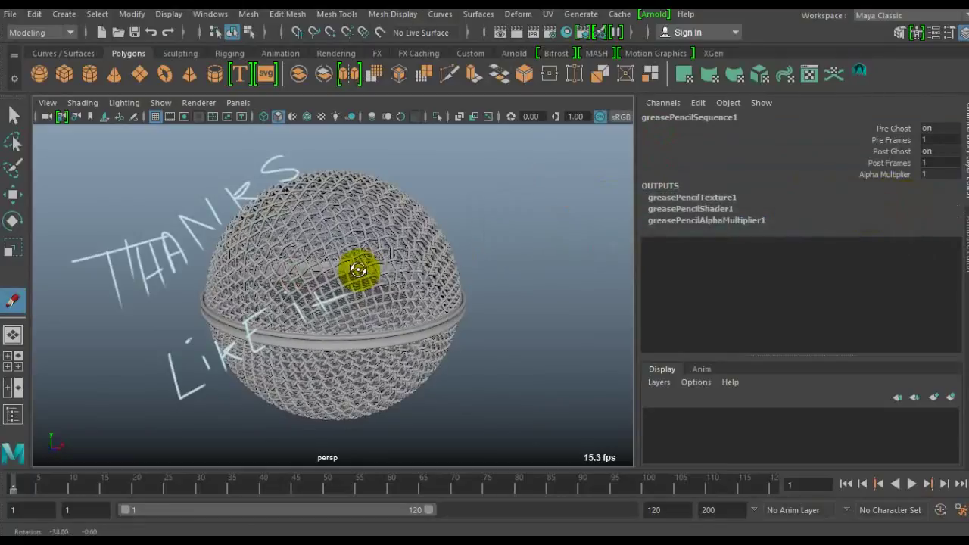